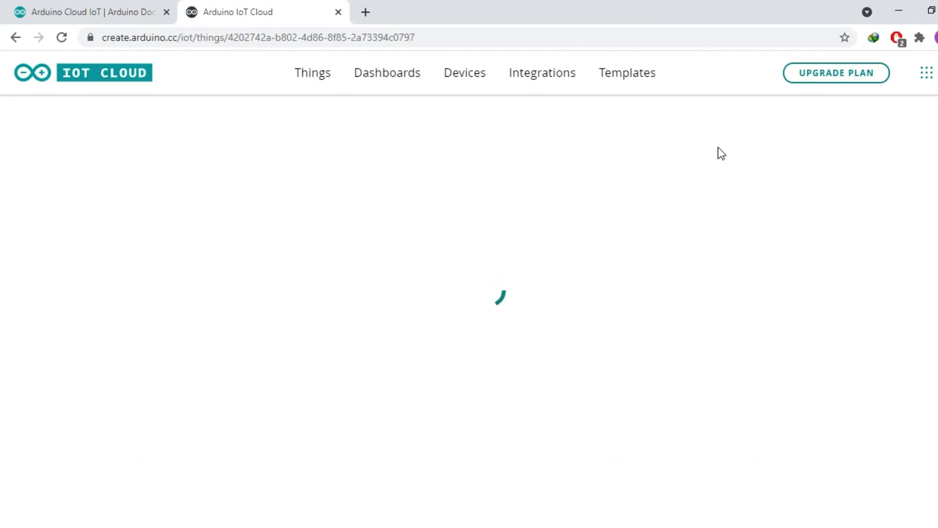
- Rename the untitled Thing as "Temperature and humidity monitoring"
{"action": "left_click", "coordinate": [213, 141]}
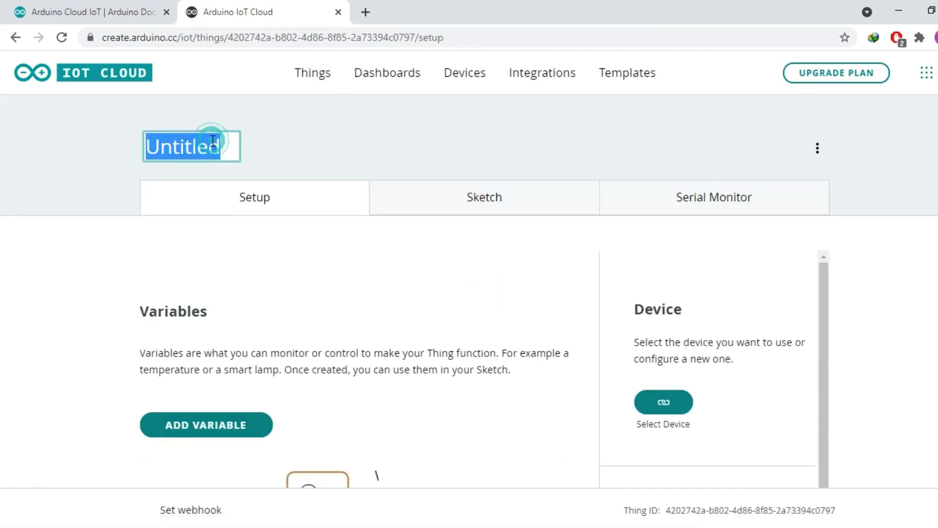
{"action": "type", "text": "Tem"}
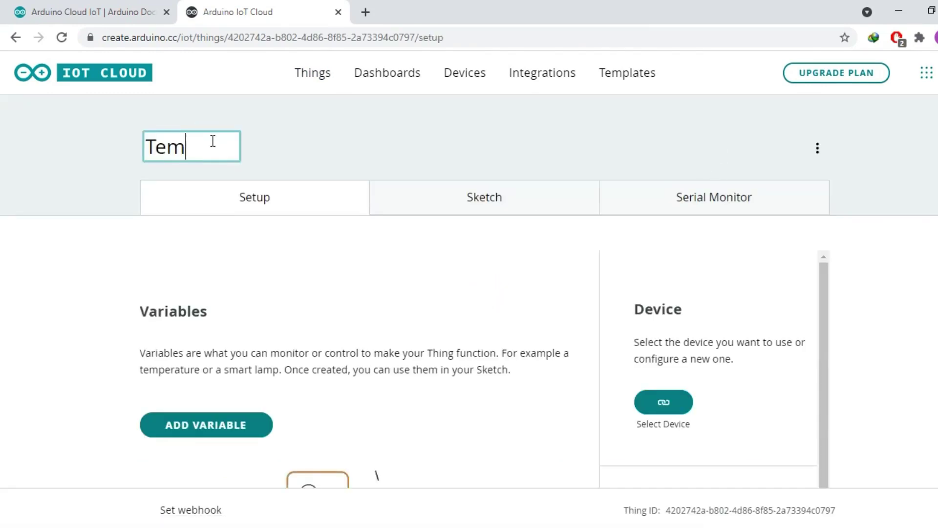
{"action": "type", "text": "perature and hu"}
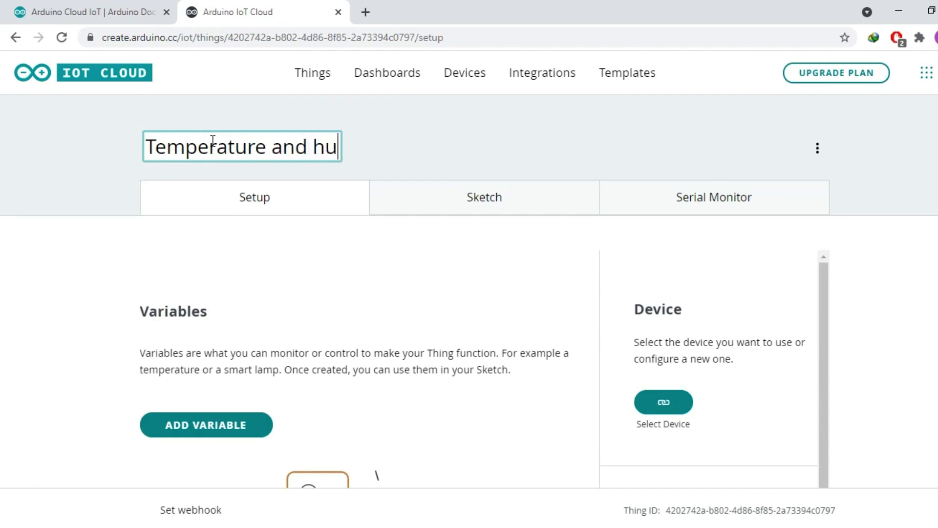
{"action": "type", "text": "midity monitoring"}
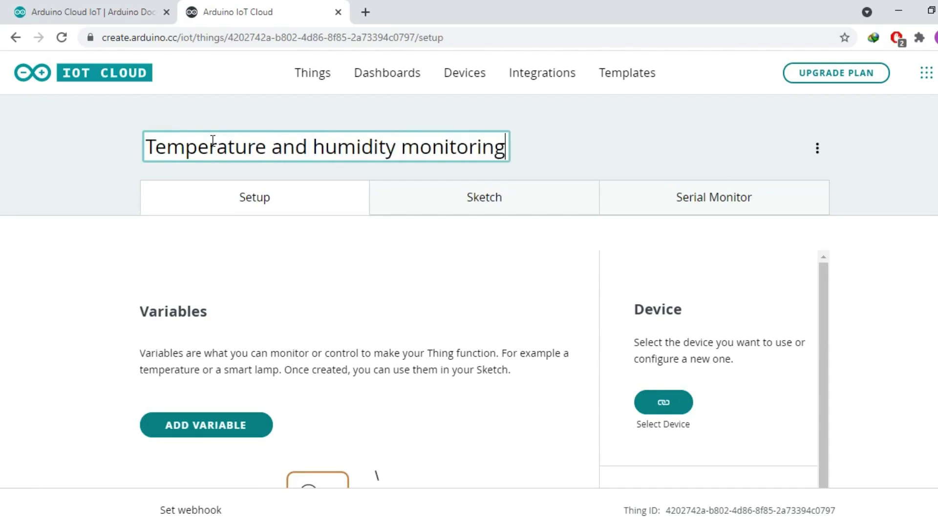
{"action": "left_click", "coordinate": [47, 363]}
- Add a variable named temperature with the type Temperature Sensor (°C), updated on change with threshold 0
{"action": "scroll", "coordinate": [276, 306], "scroll_direction": "down", "scroll_amount": 3}
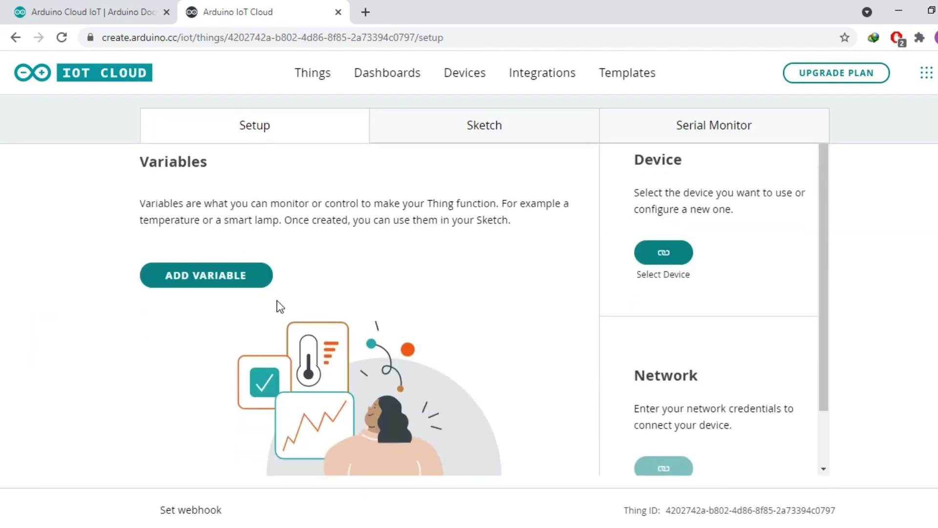
{"action": "left_click", "coordinate": [227, 287]}
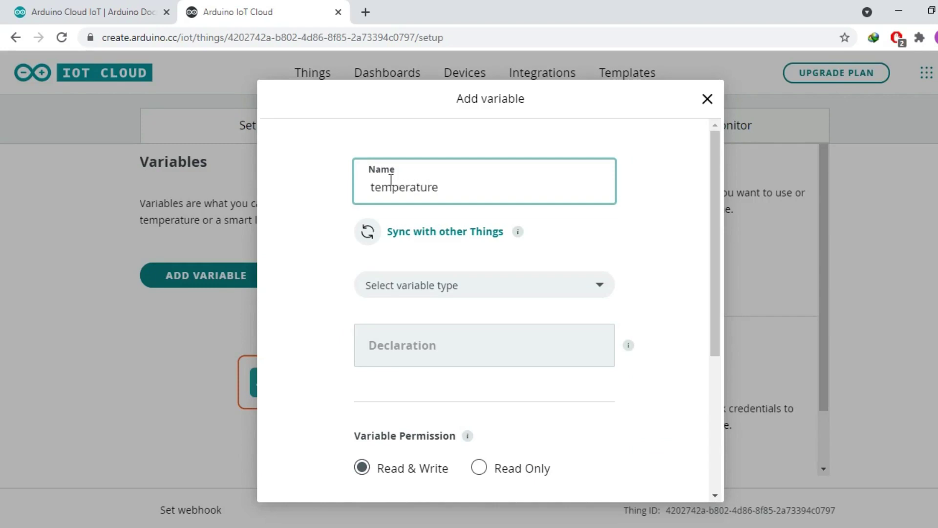
{"action": "left_click", "coordinate": [396, 285]}
{"action": "type", "text": "temp"}
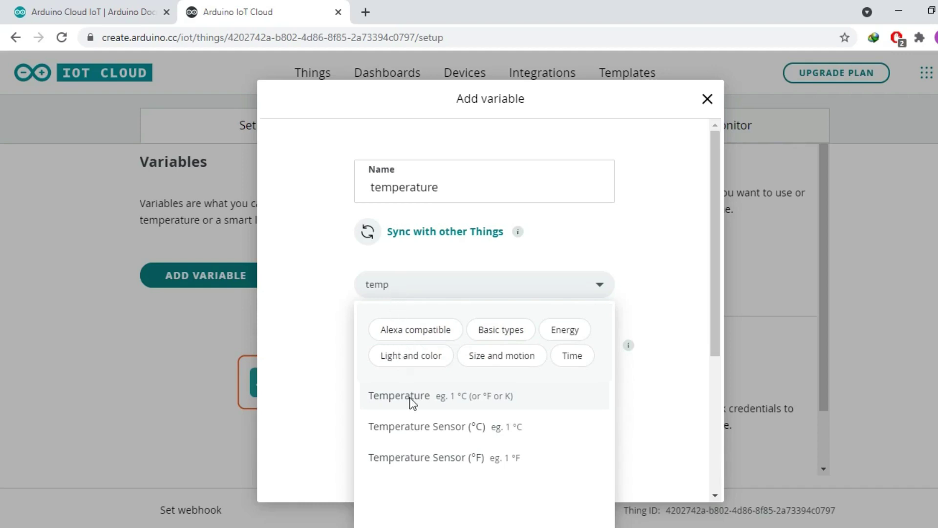
{"action": "left_click", "coordinate": [400, 433]}
{"action": "scroll", "coordinate": [480, 359], "scroll_direction": "down", "scroll_amount": 5}
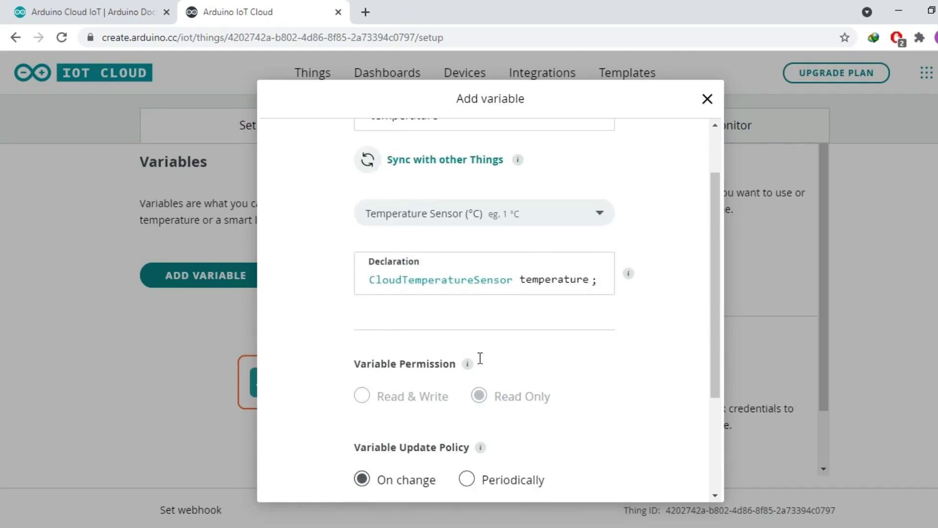
{"action": "scroll", "coordinate": [481, 361], "scroll_direction": "up", "scroll_amount": 4}
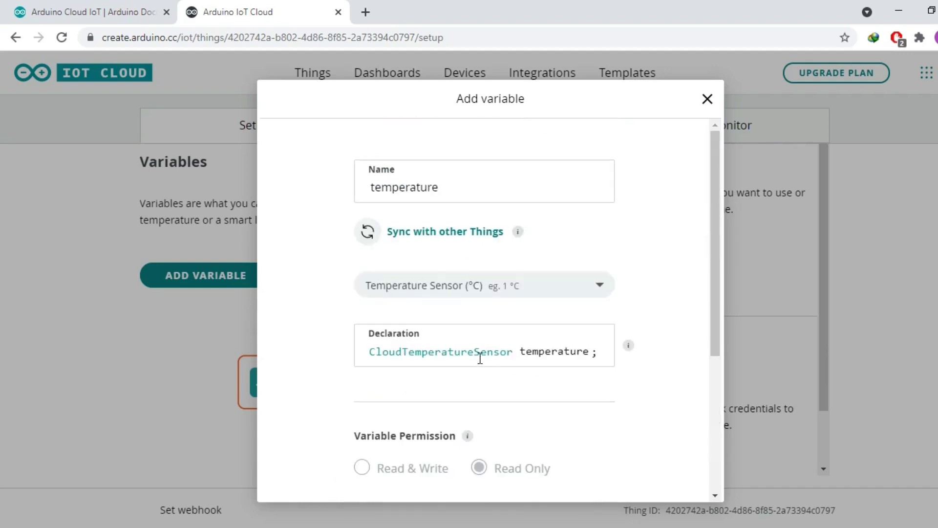
{"action": "scroll", "coordinate": [480, 356], "scroll_direction": "down", "scroll_amount": 3}
{"action": "scroll", "coordinate": [479, 356], "scroll_direction": "up", "scroll_amount": 3}
{"action": "scroll", "coordinate": [480, 356], "scroll_direction": "down", "scroll_amount": 5}
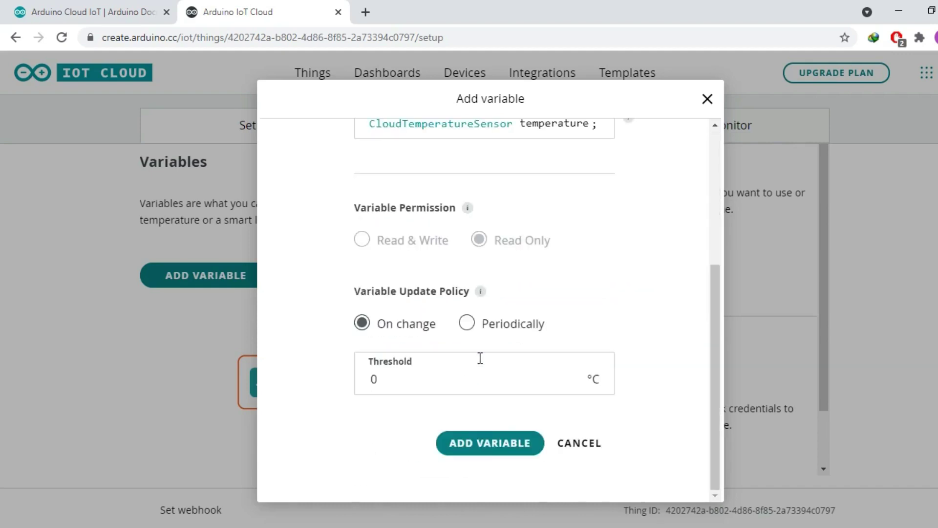
{"action": "left_click", "coordinate": [462, 445]}
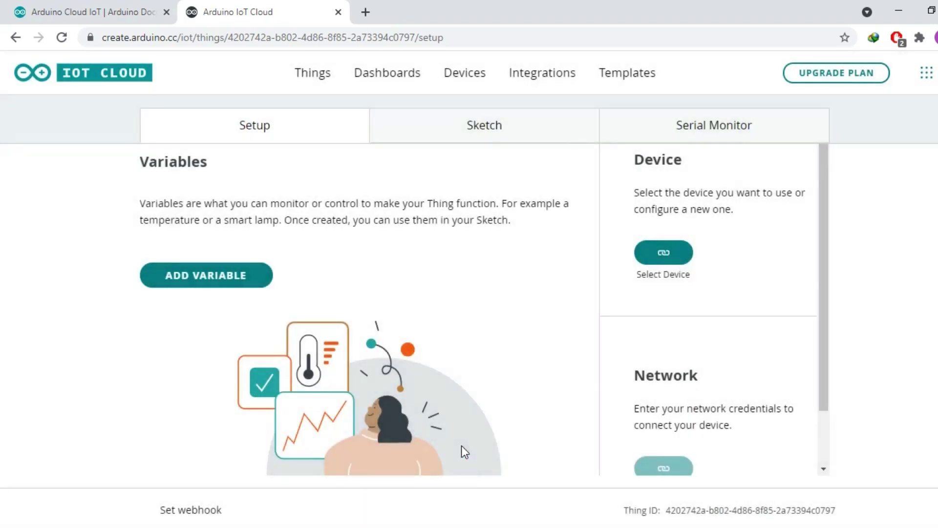
- Add a variable named humidity with the type Relative Humidity, Read & Write permission and the On change update policy
{"action": "left_click", "coordinate": [526, 174]}
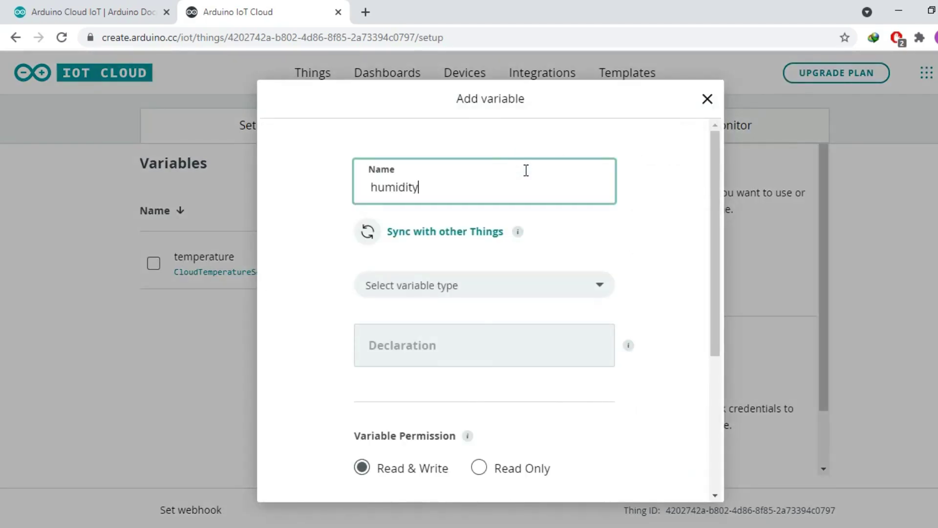
{"action": "left_click", "coordinate": [484, 294]}
{"action": "type", "text": "humid"}
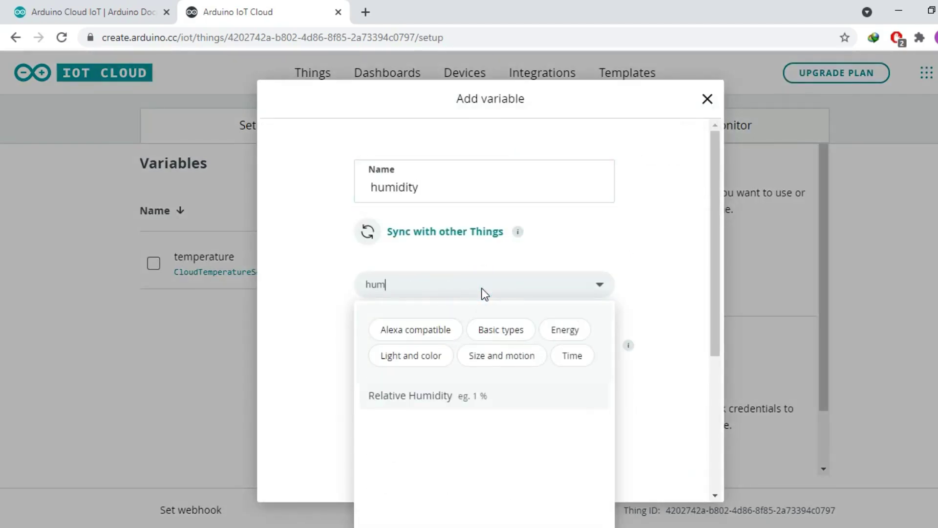
{"action": "left_click", "coordinate": [408, 408]}
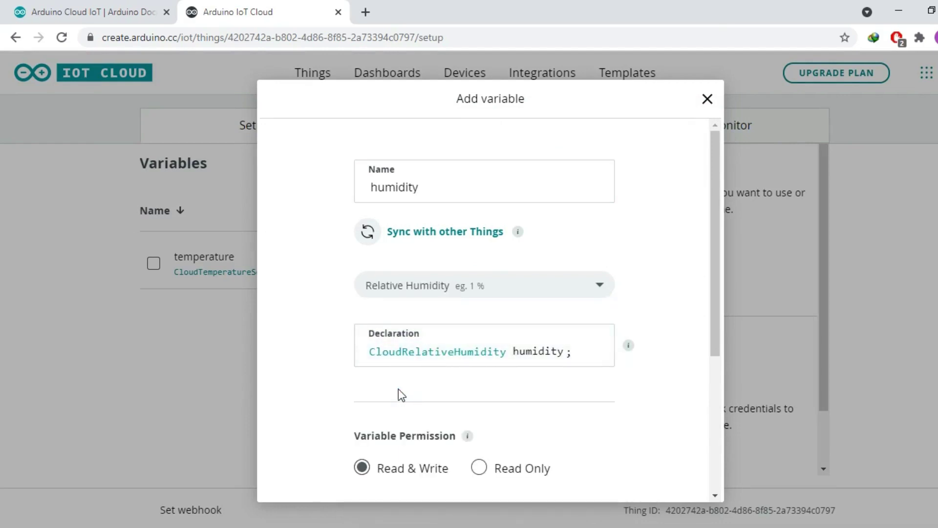
{"action": "scroll", "coordinate": [398, 389], "scroll_direction": "down", "scroll_amount": 5}
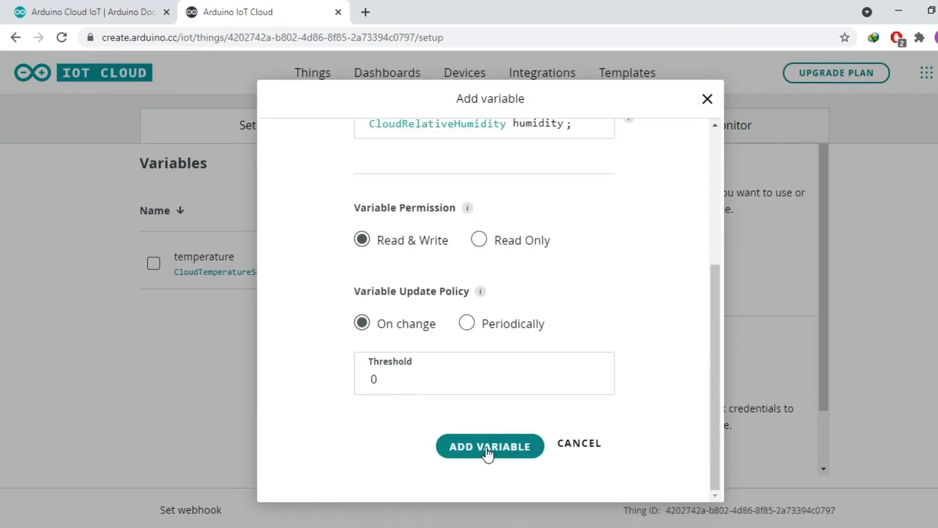
{"action": "left_click", "coordinate": [486, 447]}
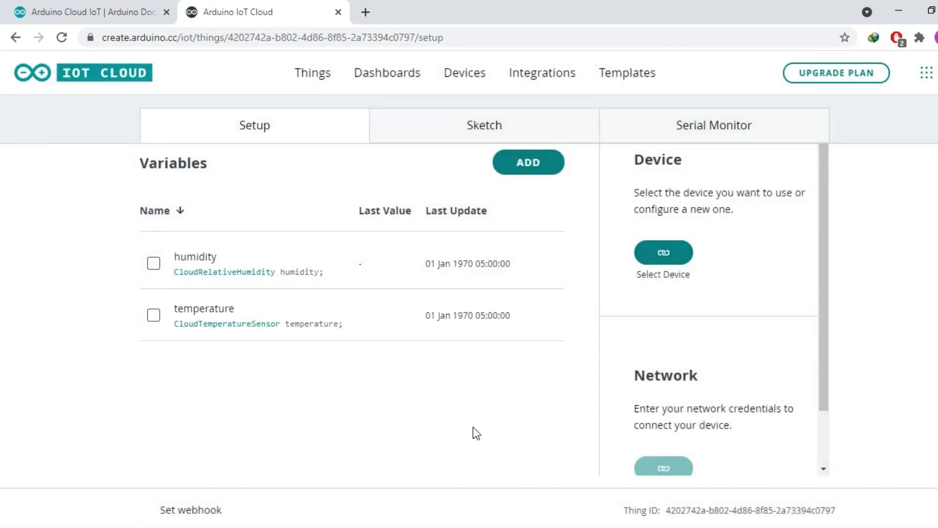
- Add a variable named msg with the type Character String, Read & Write permission and the On change update policy
{"action": "left_click", "coordinate": [521, 161]}
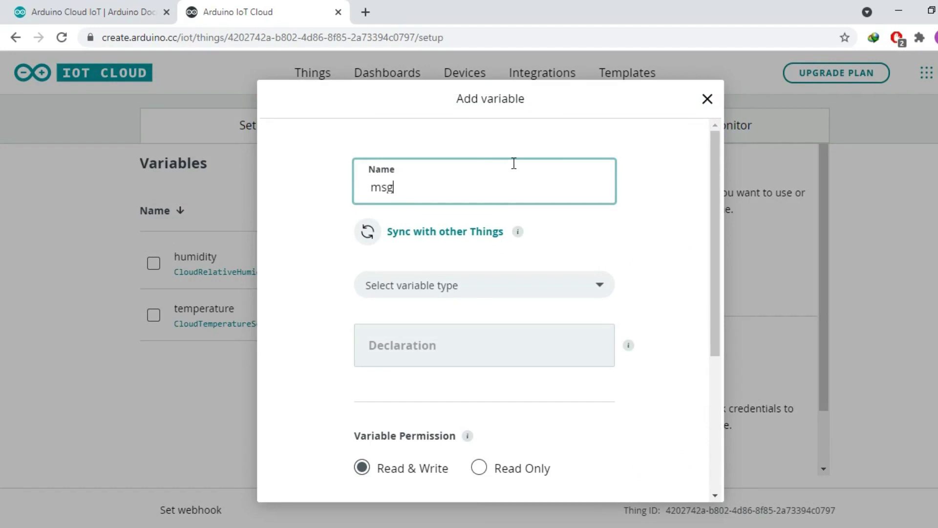
{"action": "left_click", "coordinate": [486, 284]}
{"action": "type", "text": "str"}
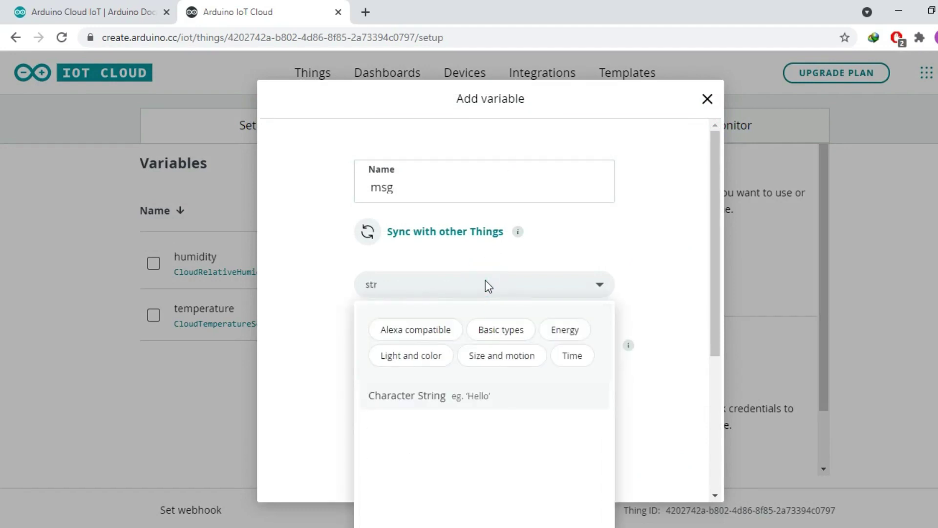
{"action": "left_click", "coordinate": [451, 399]}
{"action": "scroll", "coordinate": [562, 369], "scroll_direction": "down", "scroll_amount": 3}
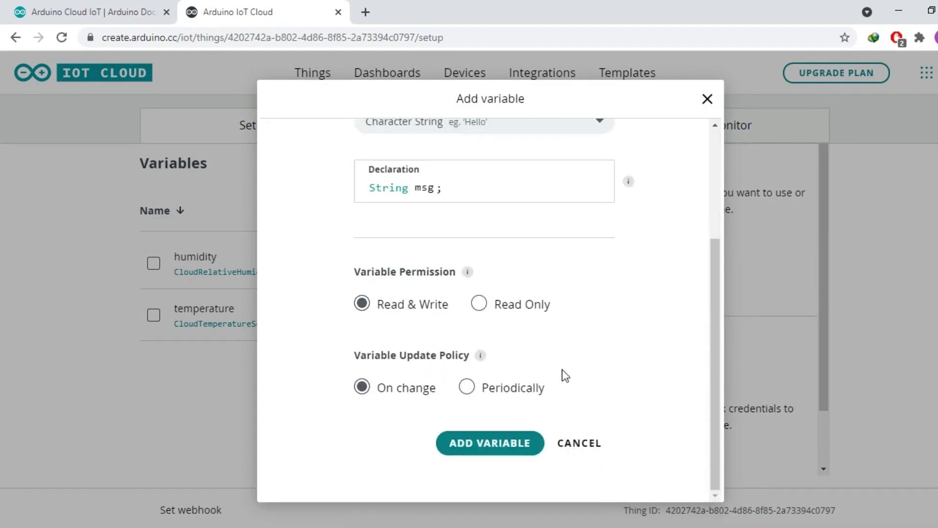
{"action": "left_click", "coordinate": [501, 453]}
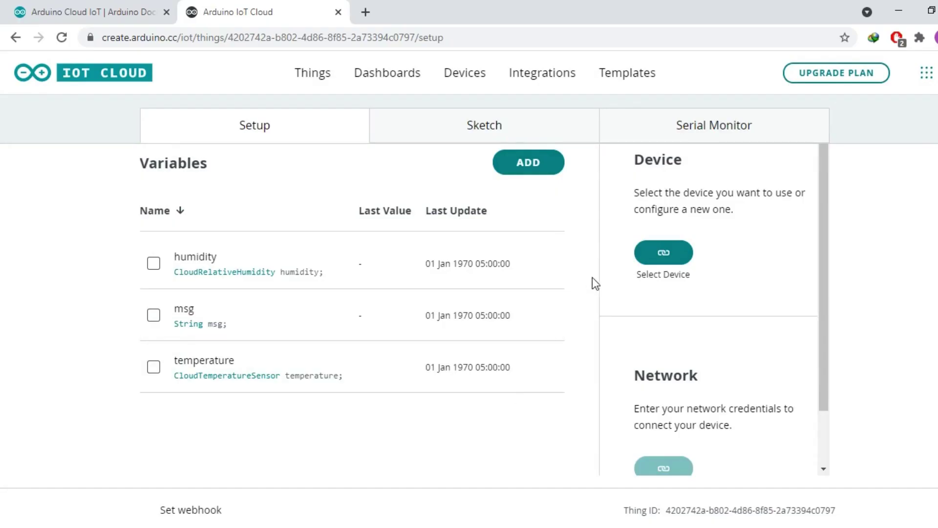
- Set up a new device for the Thing as an ESP8266 board, model NodeMCU 1.0 (ESP-12E Module)
{"action": "left_click", "coordinate": [661, 253]}
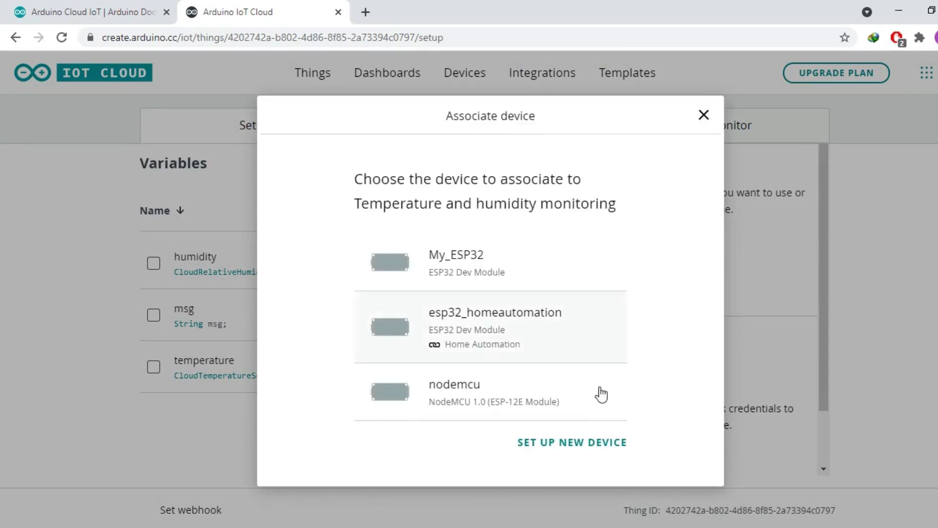
{"action": "left_click", "coordinate": [559, 443]}
{"action": "left_click", "coordinate": [588, 283]}
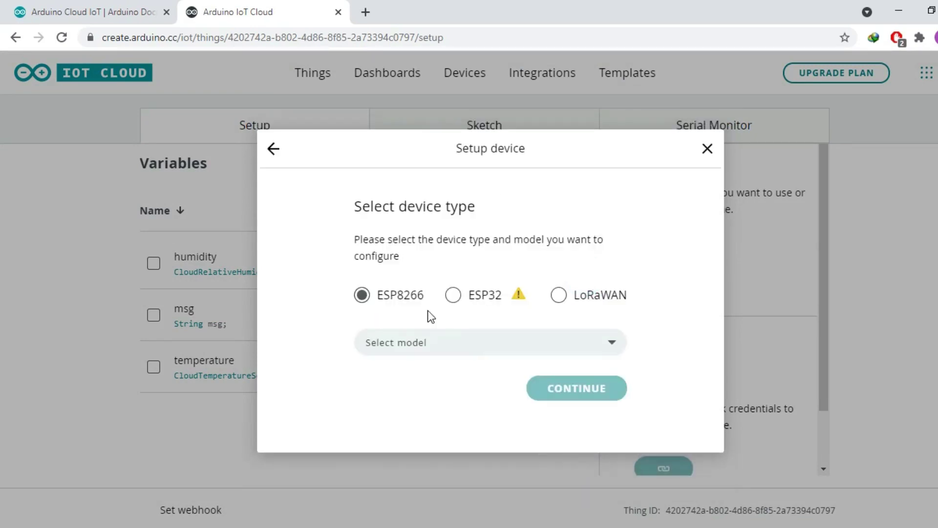
{"action": "left_click", "coordinate": [421, 344]}
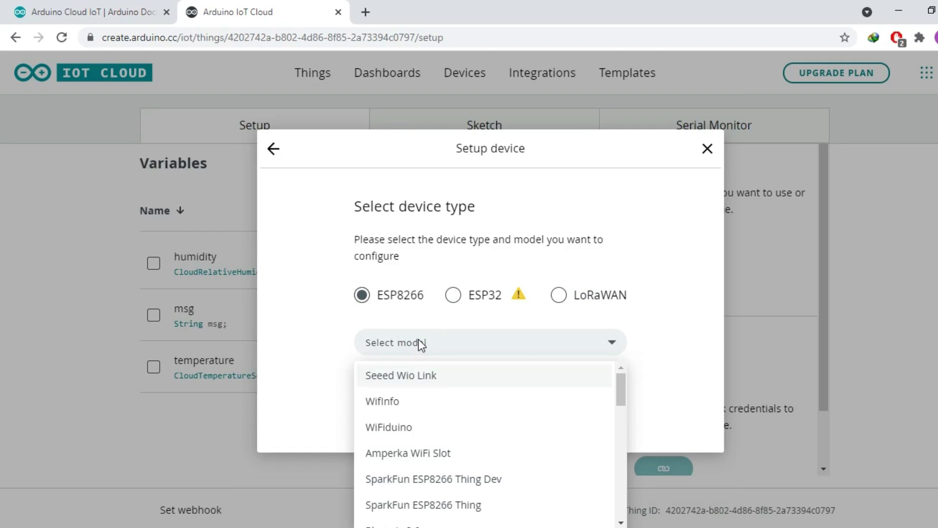
{"action": "scroll", "coordinate": [430, 400], "scroll_direction": "down", "scroll_amount": 10}
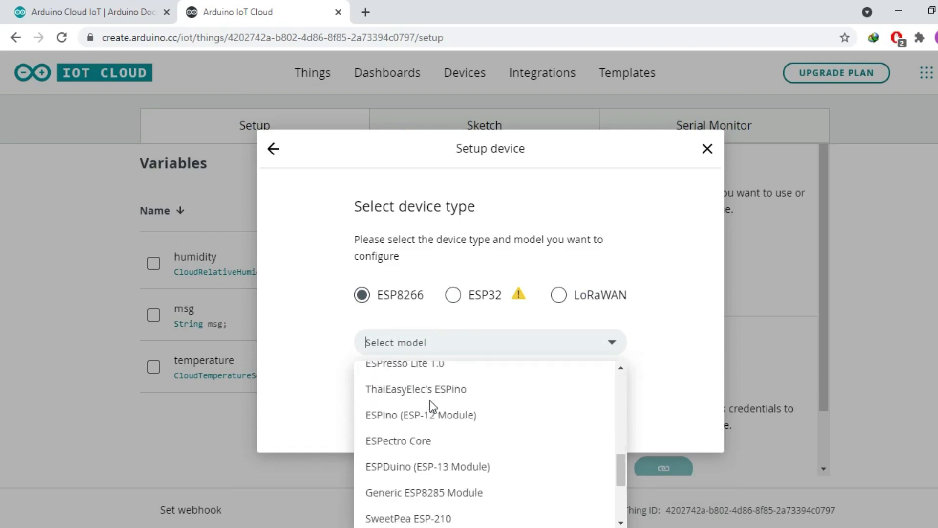
{"action": "scroll", "coordinate": [430, 400], "scroll_direction": "down", "scroll_amount": 2}
{"action": "scroll", "coordinate": [430, 406], "scroll_direction": "up", "scroll_amount": 8}
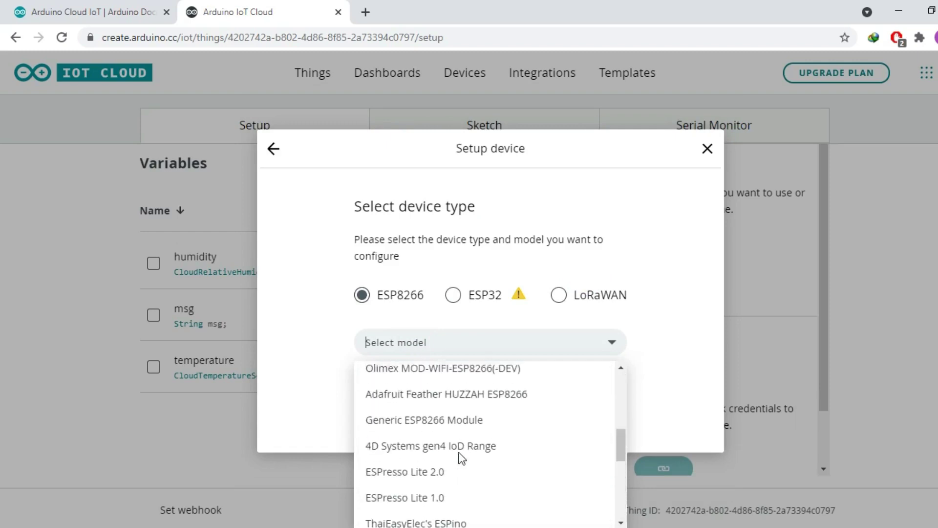
{"action": "left_click", "coordinate": [430, 385]}
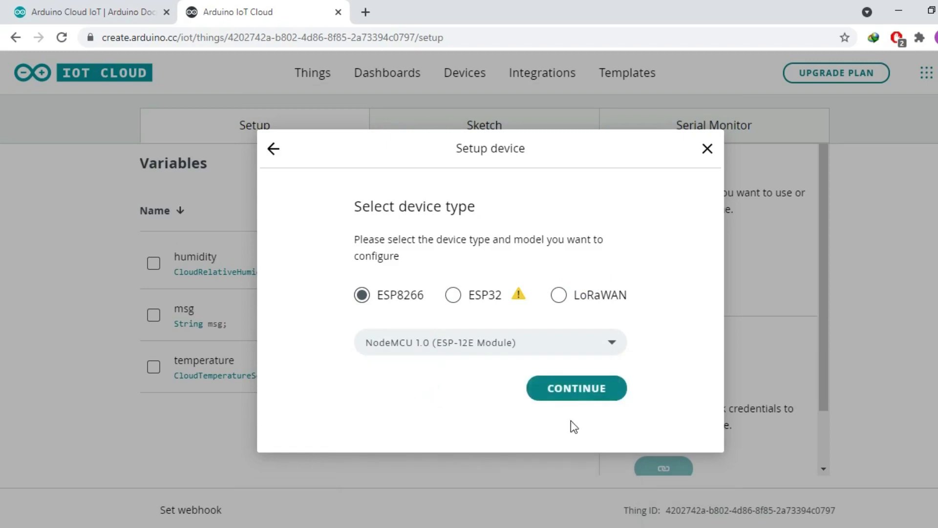
{"action": "left_click", "coordinate": [577, 388]}
- Name the new device My_NodeMCU and proceed to its credentials
{"action": "left_click_drag", "start_coordinate": [456, 391], "coordinate": [359, 394]}
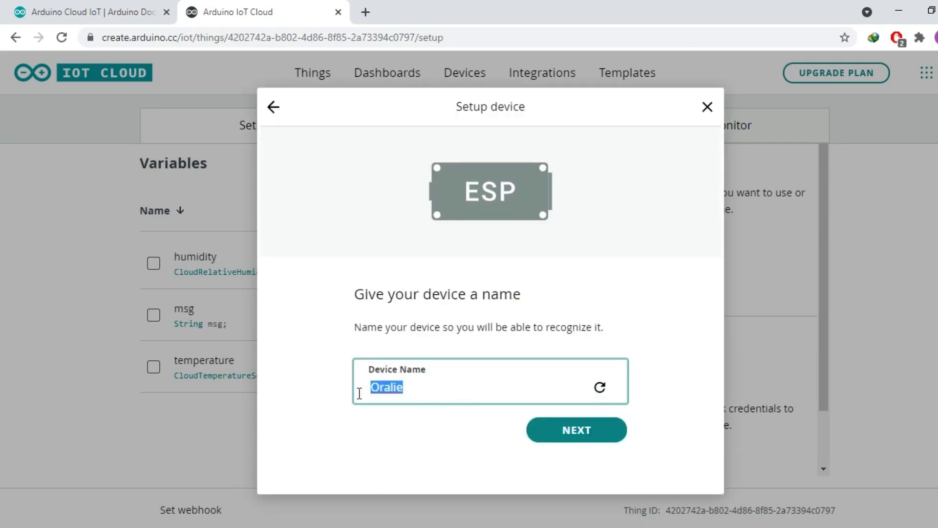
{"action": "type", "text": "My_NodeMCU"}
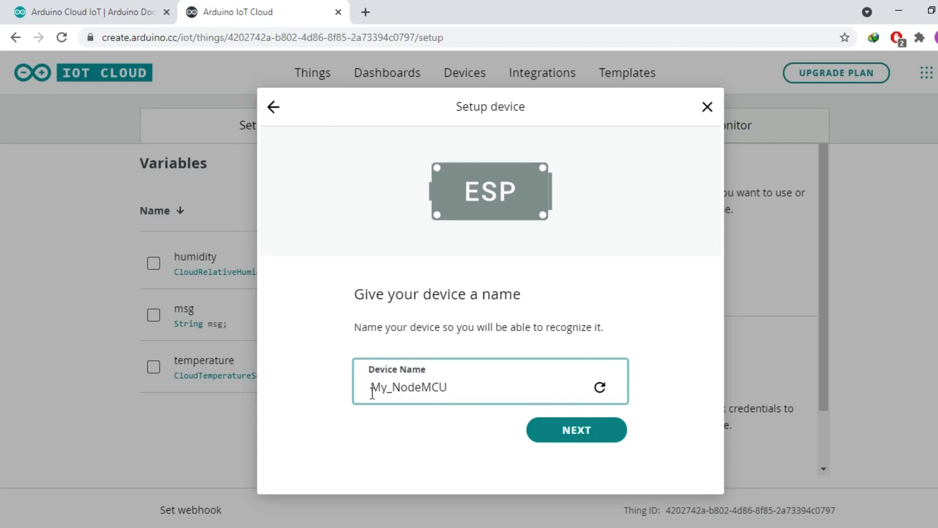
{"action": "left_click", "coordinate": [562, 437]}
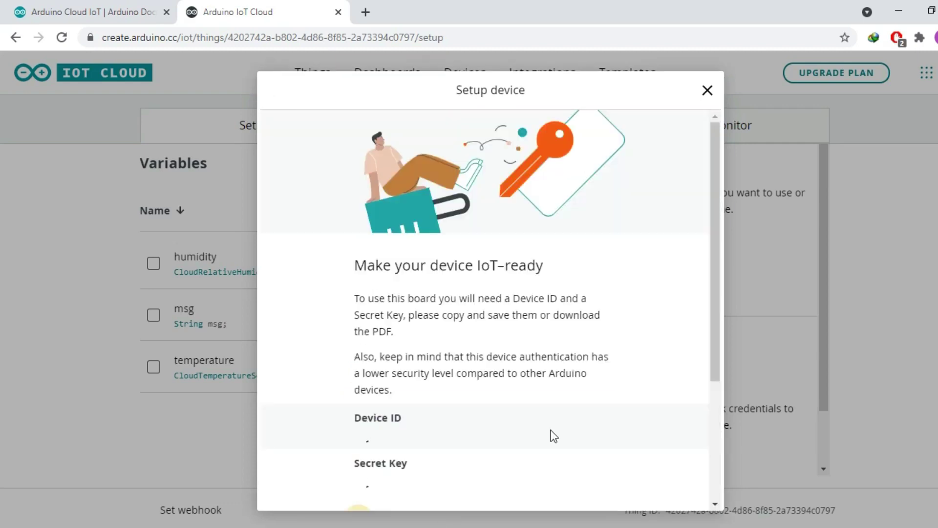
- Download the PDF with the device credentials and copy the secret key from it
{"action": "scroll", "coordinate": [574, 387], "scroll_direction": "down", "scroll_amount": 2}
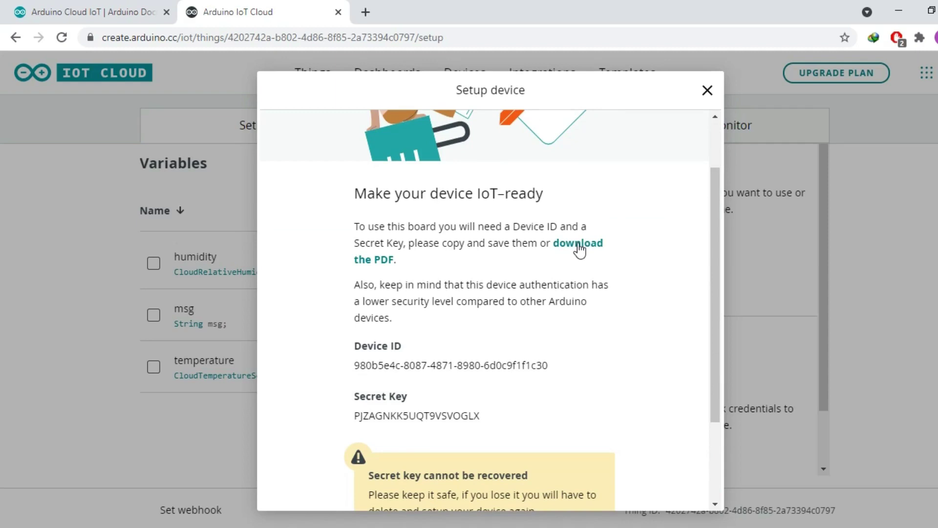
{"action": "left_click", "coordinate": [579, 246]}
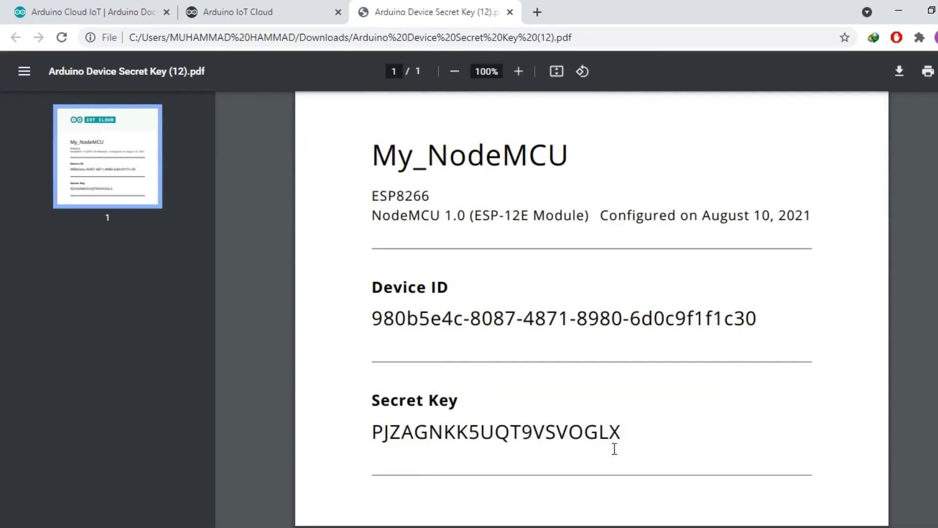
{"action": "left_click_drag", "start_coordinate": [620, 438], "coordinate": [330, 433]}
{"action": "right_click", "coordinate": [415, 433]}
{"action": "left_click", "coordinate": [442, 302]}
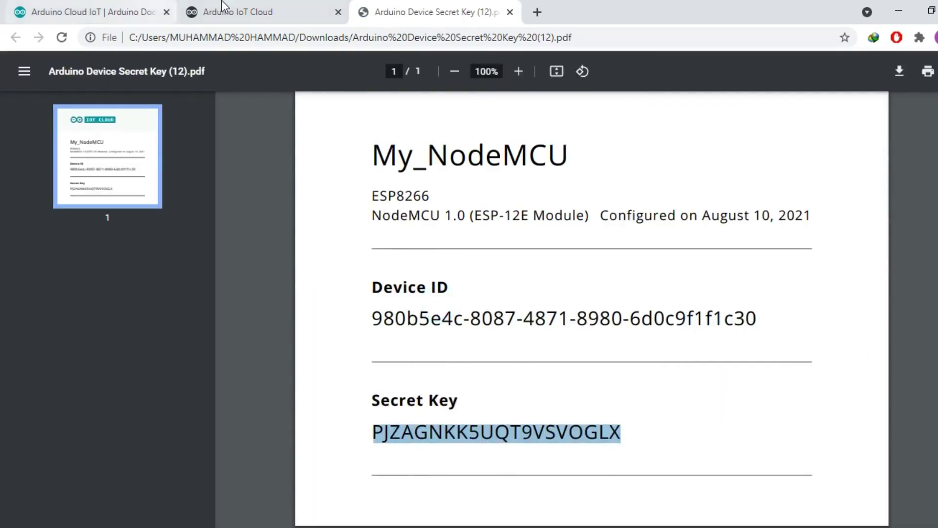
- Back in the device setup, confirm that the device ID and secret key are saved and finish the setup
{"action": "left_click", "coordinate": [232, 12]}
{"action": "scroll", "coordinate": [460, 476], "scroll_direction": "down", "scroll_amount": 2}
{"action": "left_click", "coordinate": [362, 447]}
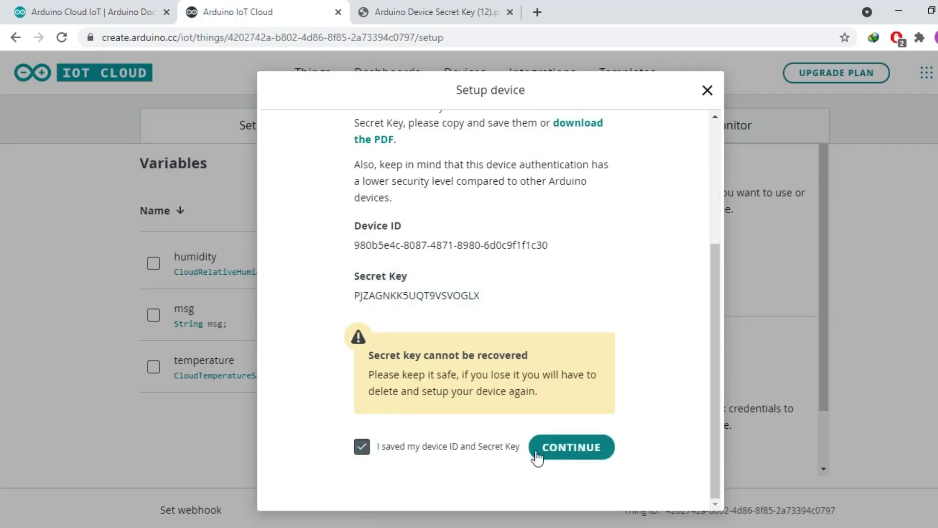
{"action": "left_click", "coordinate": [556, 452]}
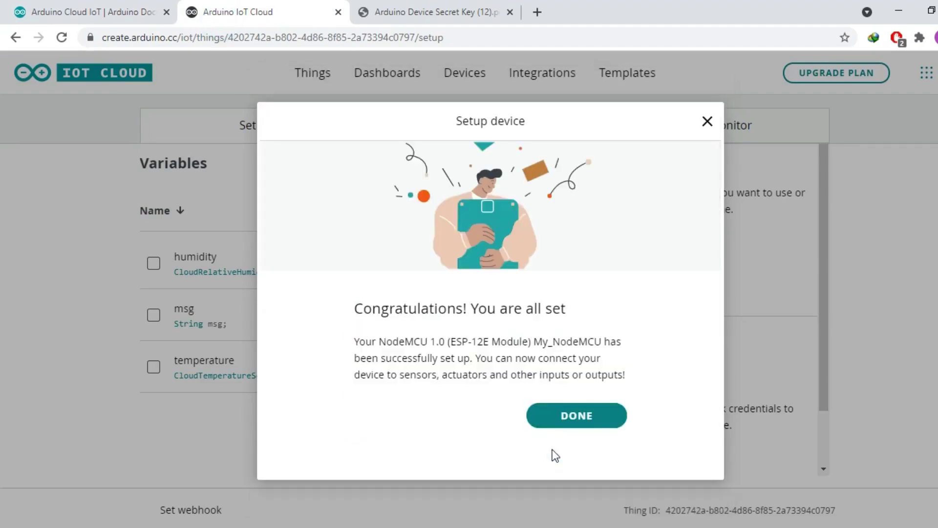
{"action": "left_click", "coordinate": [576, 417]}
{"action": "scroll", "coordinate": [603, 333], "scroll_direction": "down", "scroll_amount": 2}
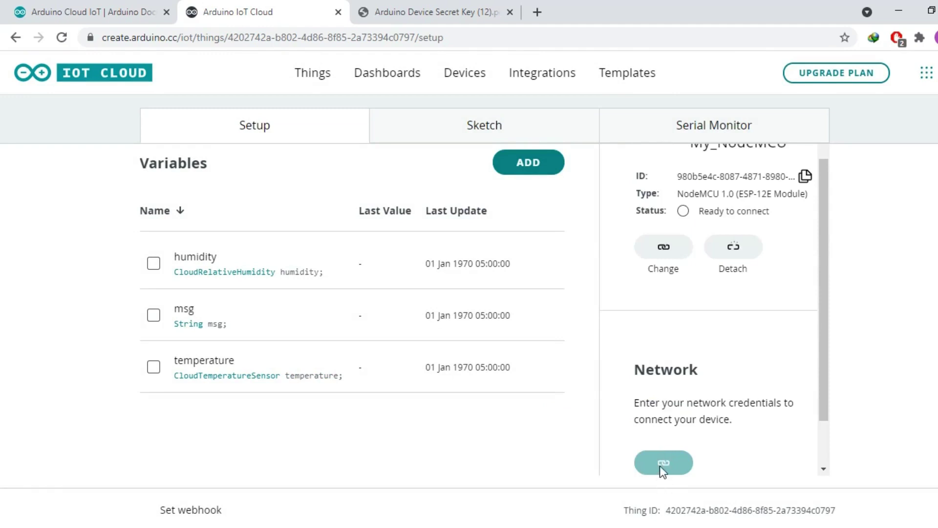
- Configure the Thing's network with SSID AndroidAP3DEC, the Wi-Fi password and the copied device secret key, and save it
{"action": "scroll", "coordinate": [658, 440], "scroll_direction": "down", "scroll_amount": 1}
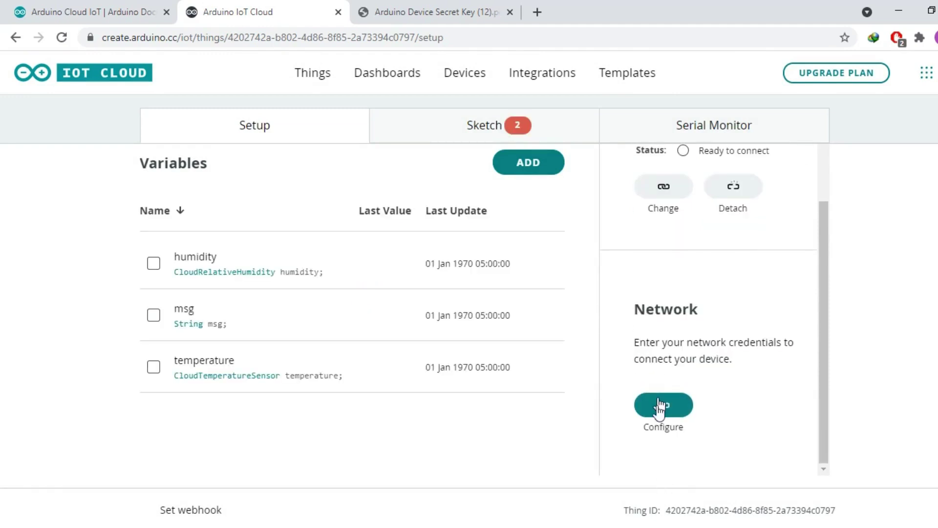
{"action": "left_click", "coordinate": [660, 408]}
{"action": "left_click", "coordinate": [526, 367]}
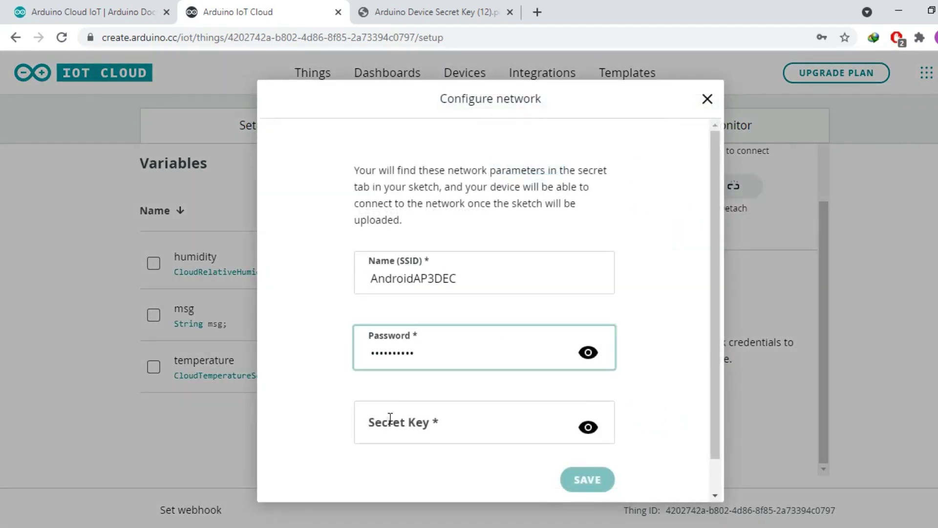
{"action": "left_click", "coordinate": [391, 417]}
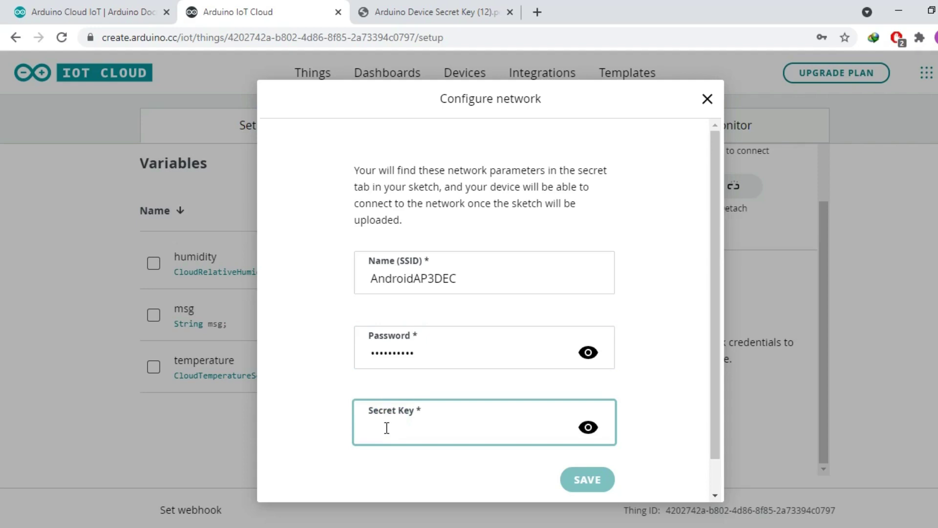
{"action": "key", "text": "ctrl+v"}
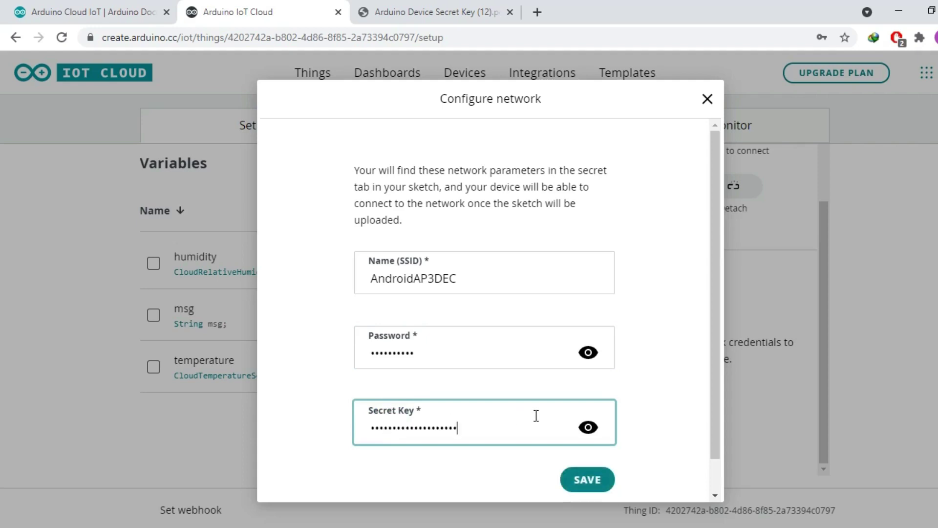
{"action": "left_click", "coordinate": [590, 429]}
{"action": "scroll", "coordinate": [588, 432], "scroll_direction": "down", "scroll_amount": 1}
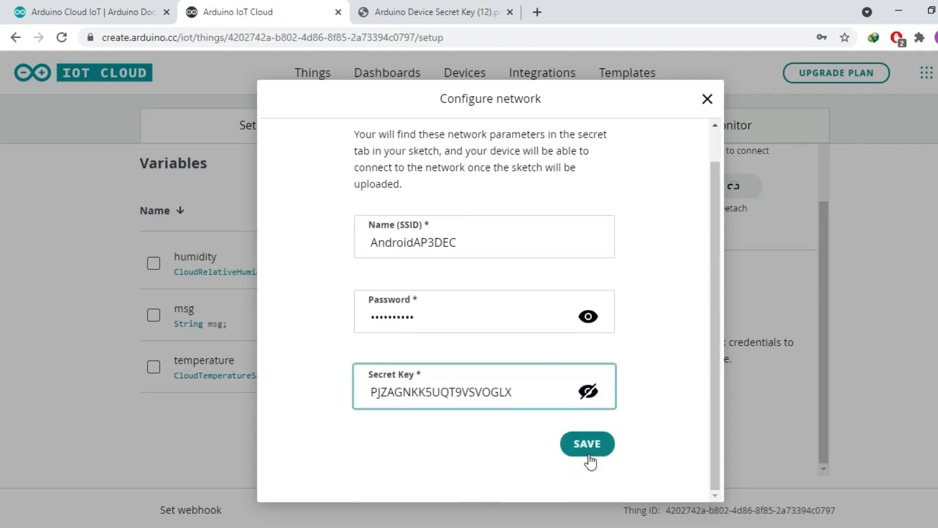
{"action": "left_click", "coordinate": [590, 446]}
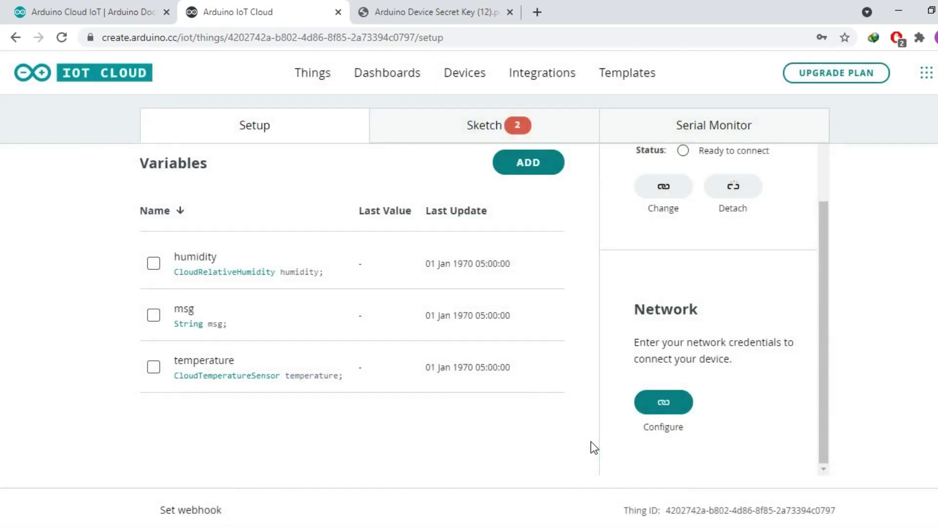
- Build a new dashboard and name it Temperature and Humidity monitoring
{"action": "scroll", "coordinate": [591, 441], "scroll_direction": "up", "scroll_amount": 3}
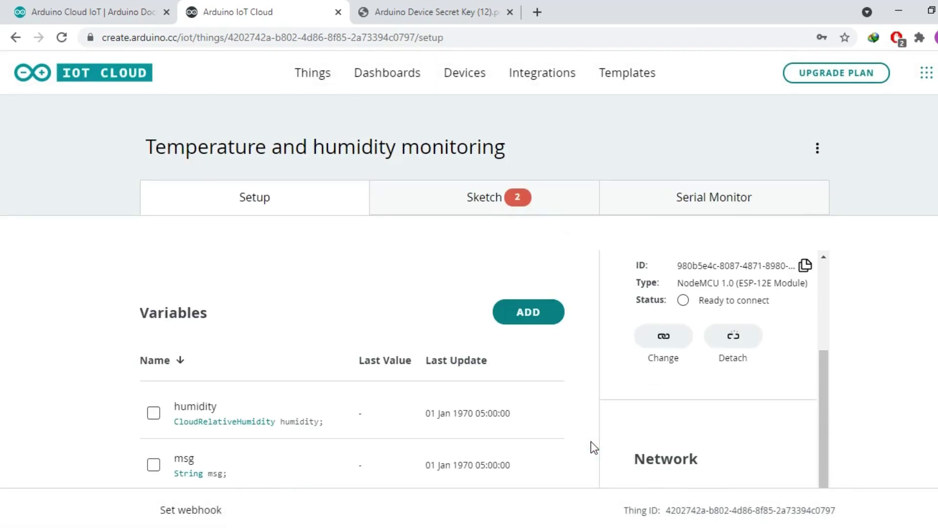
{"action": "left_click", "coordinate": [405, 87]}
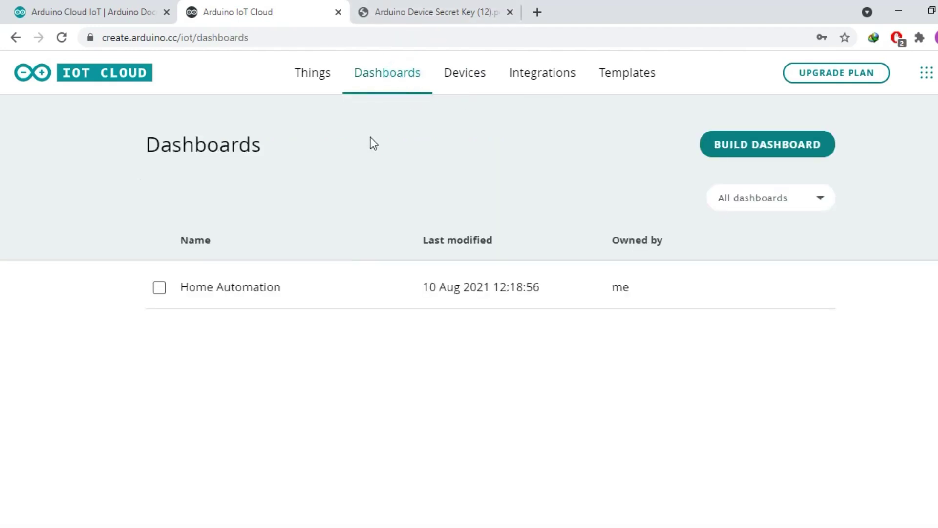
{"action": "left_click", "coordinate": [790, 142]}
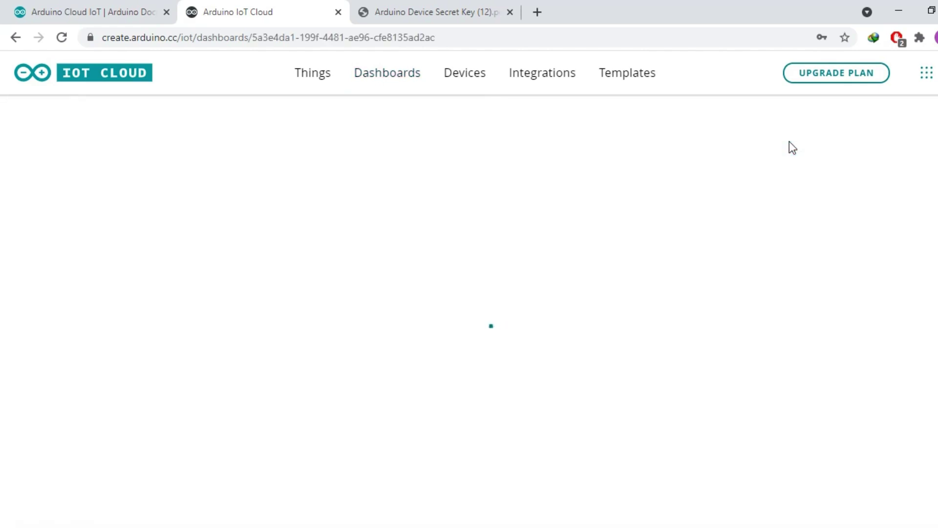
{"action": "double_click", "coordinate": [486, 119]}
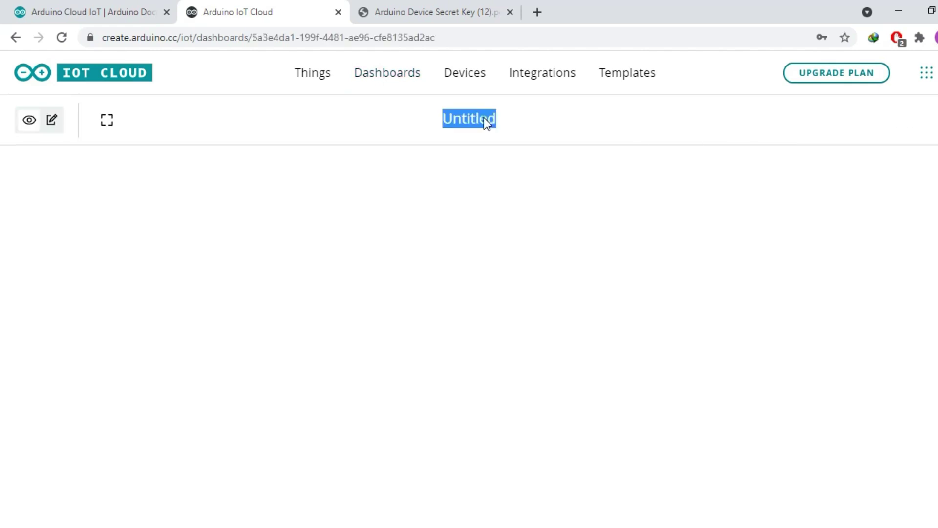
{"action": "left_click", "coordinate": [482, 117]}
{"action": "left_click", "coordinate": [52, 119]}
{"action": "double_click", "coordinate": [488, 119]}
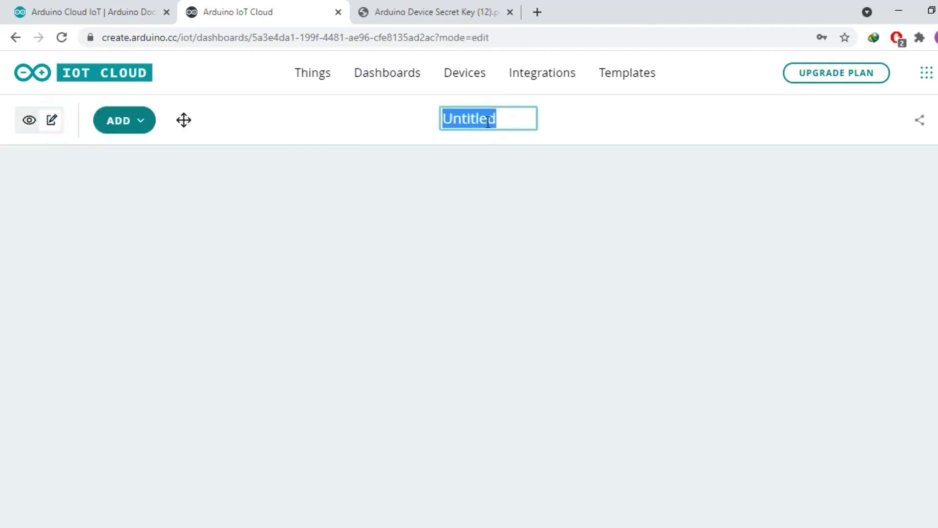
{"action": "type", "text": "TEmperature an"}
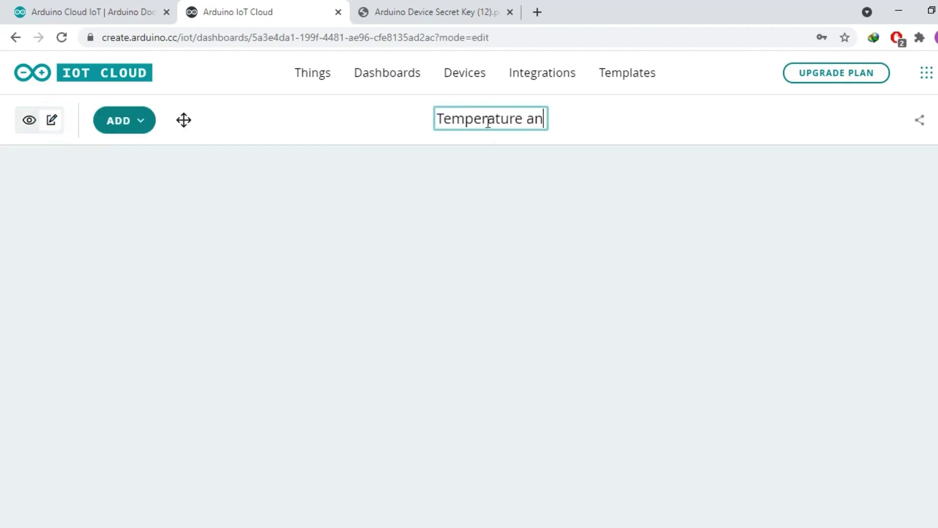
{"action": "type", "text": "d Humidity monitoring"}
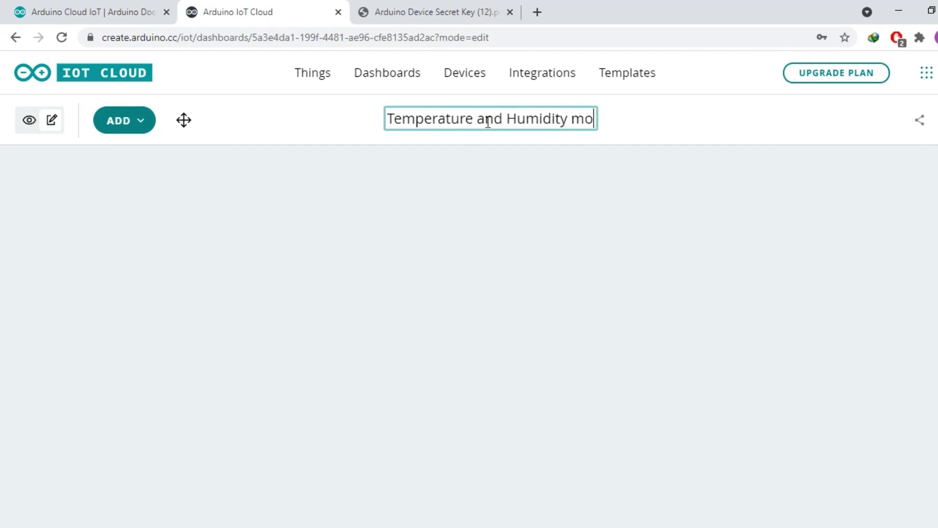
- Add a Gauge widget to the dashboard and name it Temperature
{"action": "left_click", "coordinate": [124, 126]}
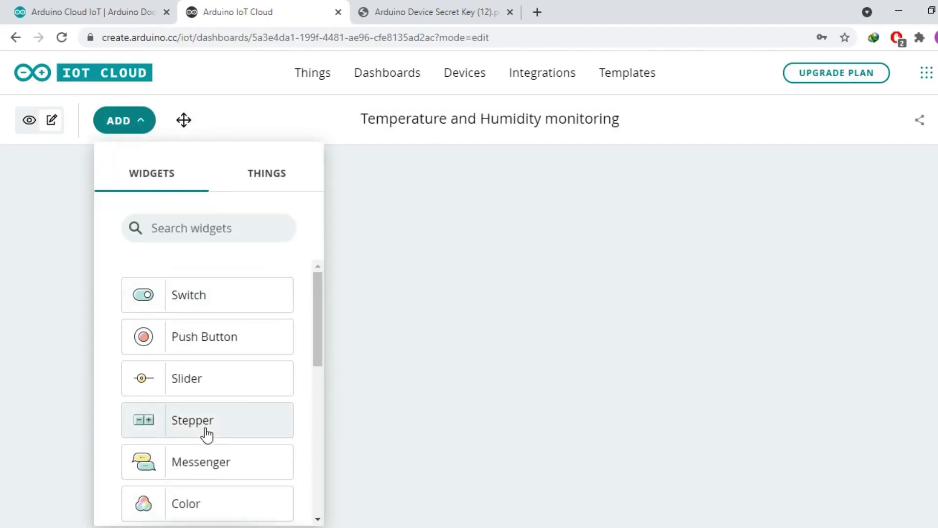
{"action": "scroll", "coordinate": [209, 424], "scroll_direction": "down", "scroll_amount": 5}
{"action": "scroll", "coordinate": [210, 423], "scroll_direction": "down", "scroll_amount": 4}
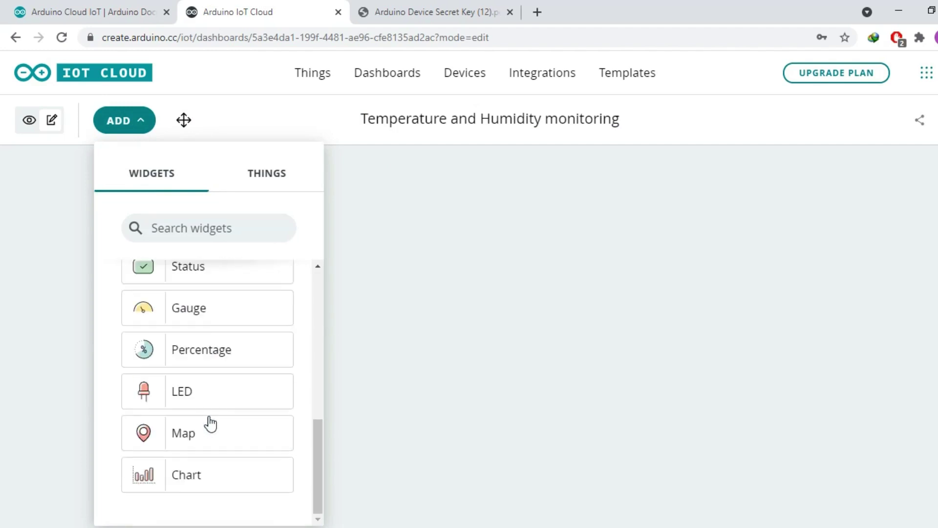
{"action": "left_click", "coordinate": [209, 309]}
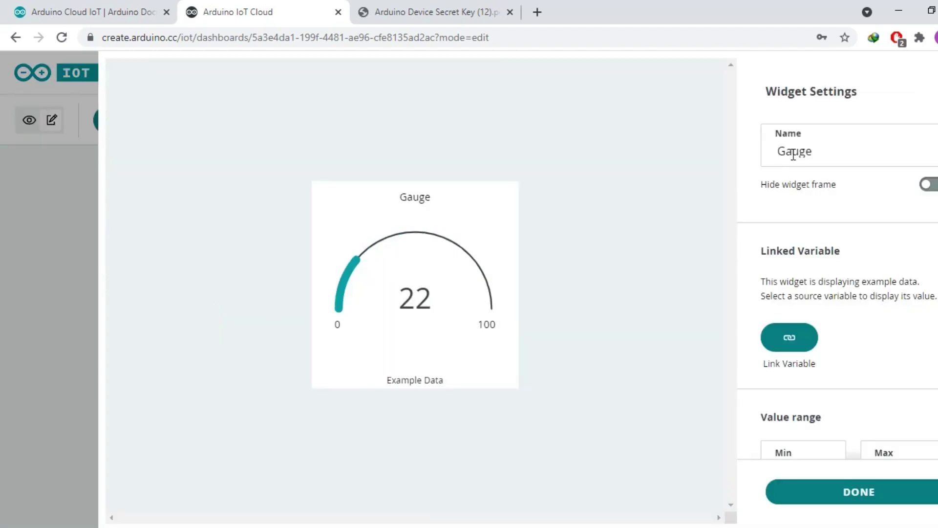
{"action": "double_click", "coordinate": [784, 151]}
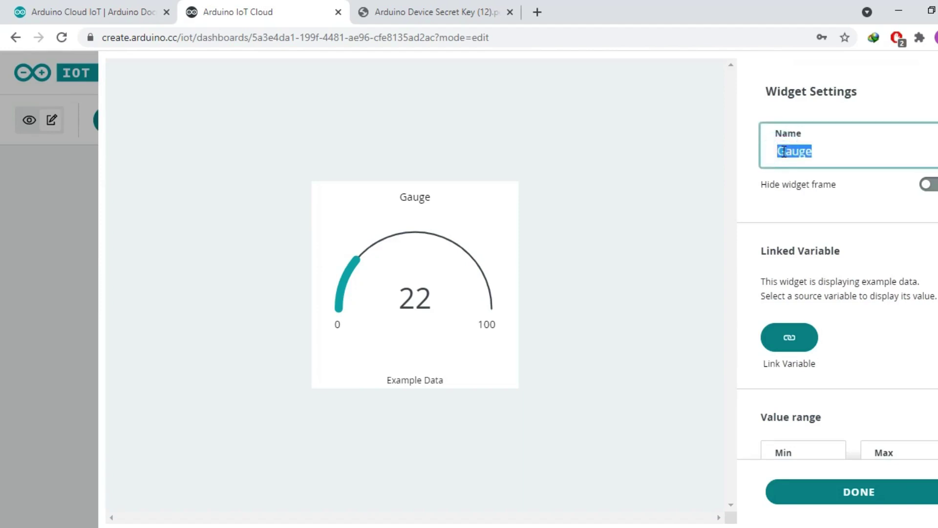
{"action": "type", "text": "tempera"}
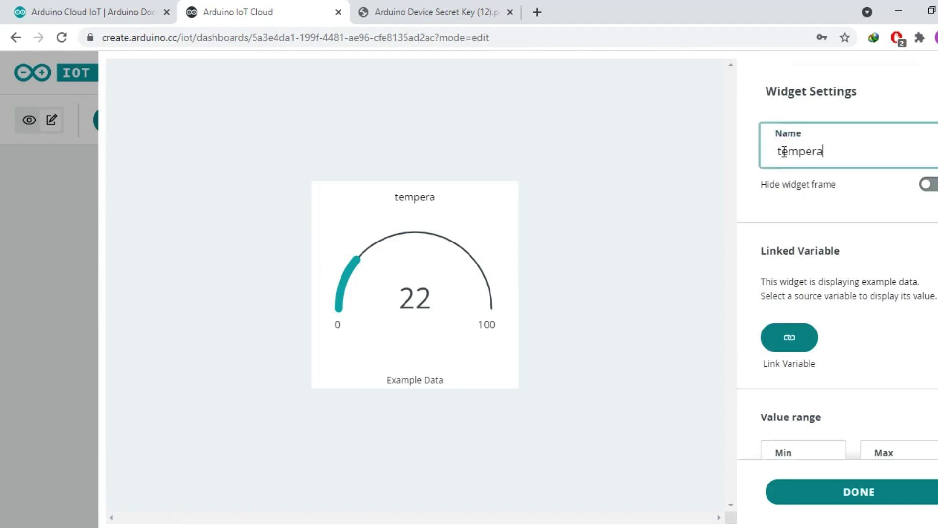
{"action": "key", "text": "BackSpace"}
{"action": "key", "text": "BackSpace"}
{"action": "type", "text": "Temperature"}
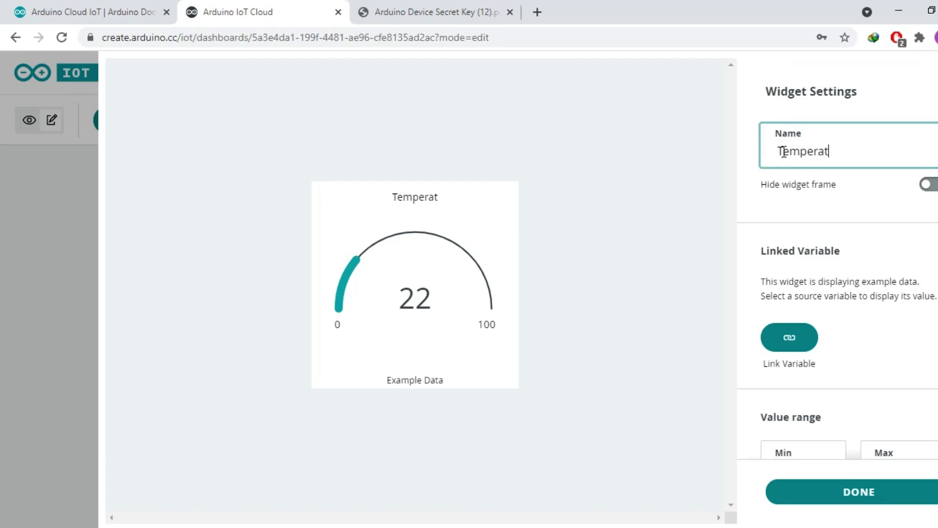
- Link the Temperature gauge to the temperature variable of the Temperature and humidity monitoring Thing and finish the widget
{"action": "left_click", "coordinate": [781, 343]}
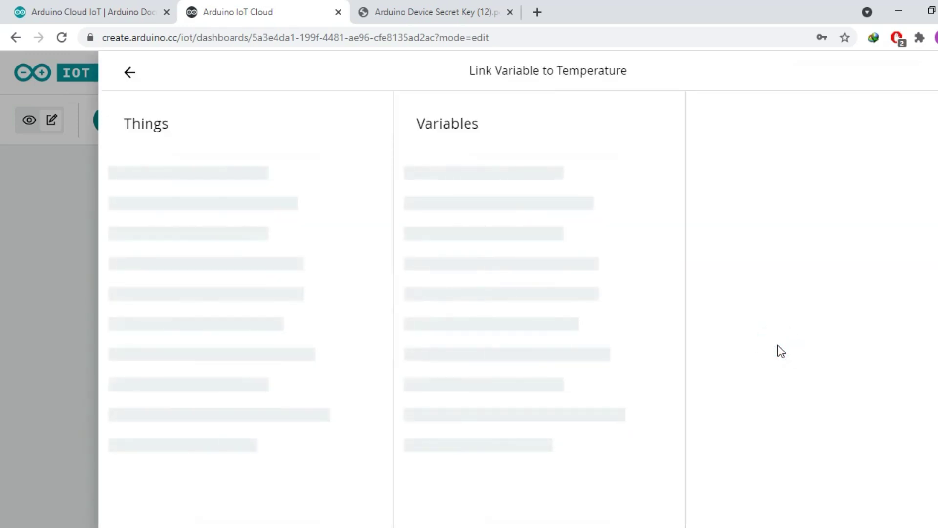
{"action": "left_click", "coordinate": [288, 206]}
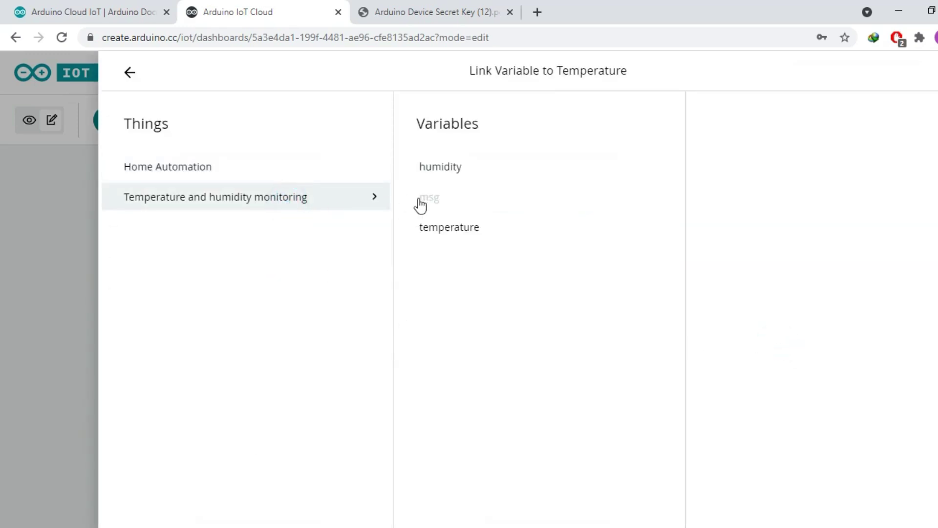
{"action": "left_click", "coordinate": [458, 230]}
{"action": "left_click", "coordinate": [779, 345]}
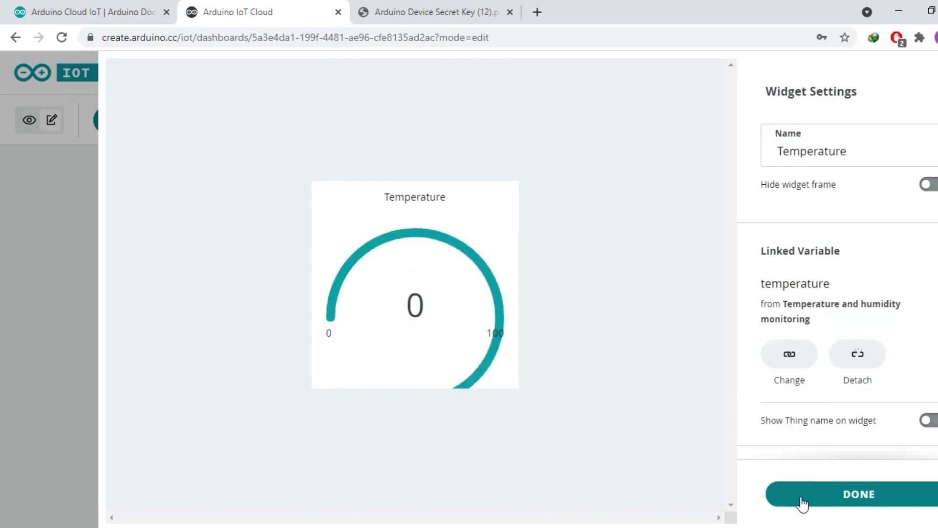
{"action": "left_click", "coordinate": [802, 503]}
- Add a second Gauge widget to the dashboard and name it Humidity
{"action": "left_click", "coordinate": [132, 128]}
{"action": "scroll", "coordinate": [187, 379], "scroll_direction": "down", "scroll_amount": 4}
{"action": "scroll", "coordinate": [188, 379], "scroll_direction": "down", "scroll_amount": 3}
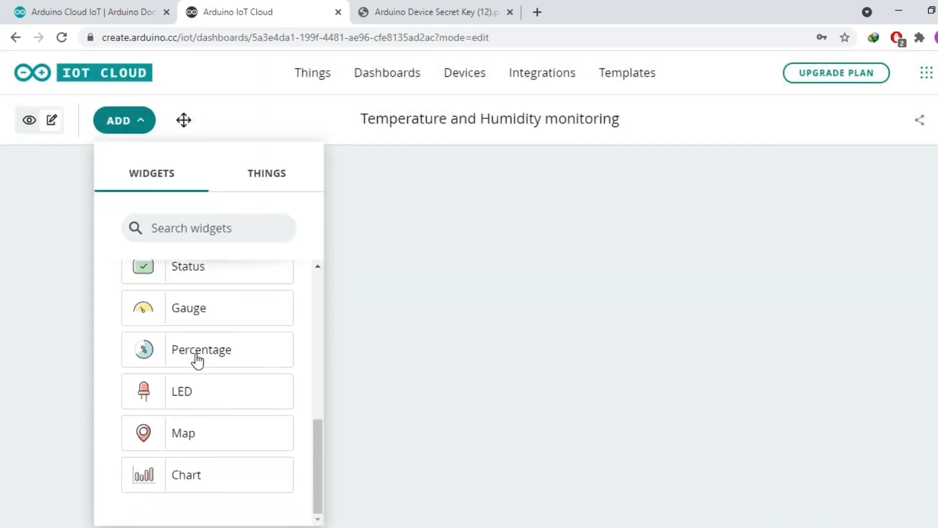
{"action": "left_click", "coordinate": [180, 313]}
{"action": "double_click", "coordinate": [799, 160]}
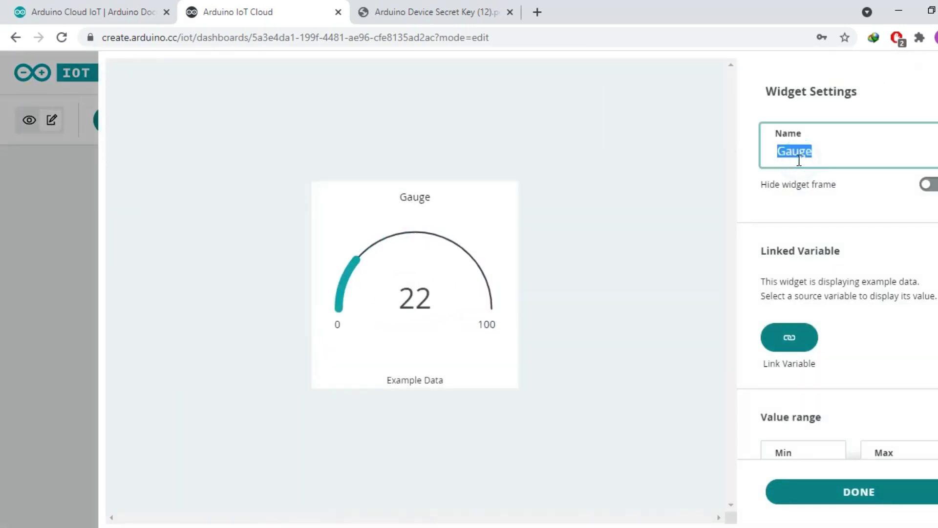
{"action": "type", "text": "H"}
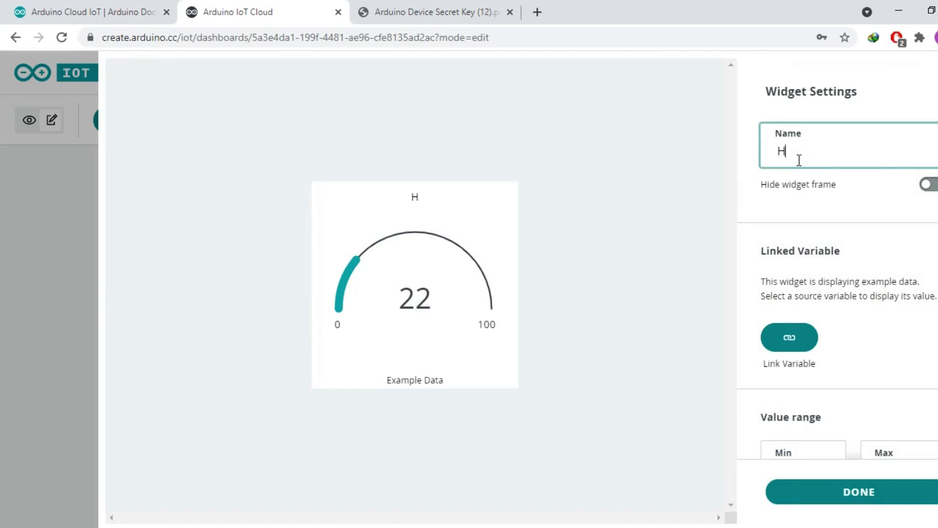
{"action": "type", "text": "umidity"}
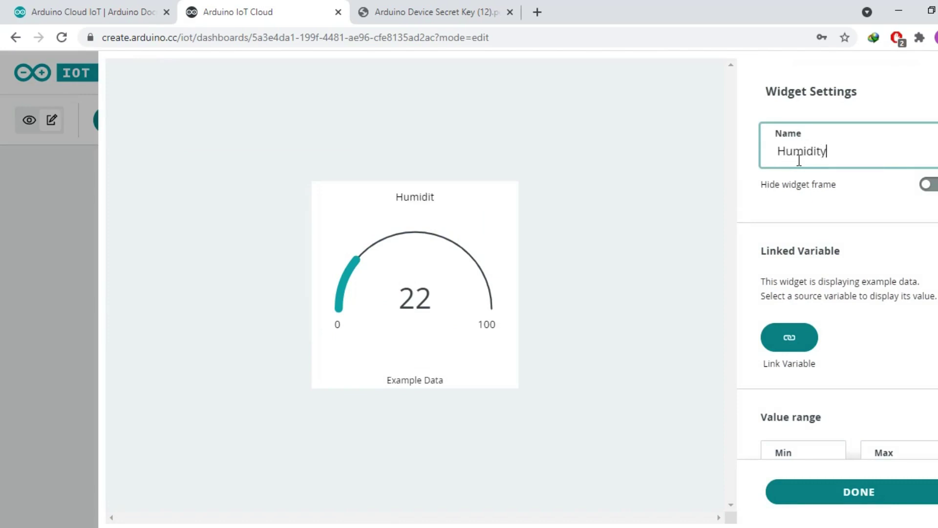
- Link the Humidity gauge to the humidity variable of the Temperature and humidity monitoring Thing and finish the widget
{"action": "left_click", "coordinate": [789, 337]}
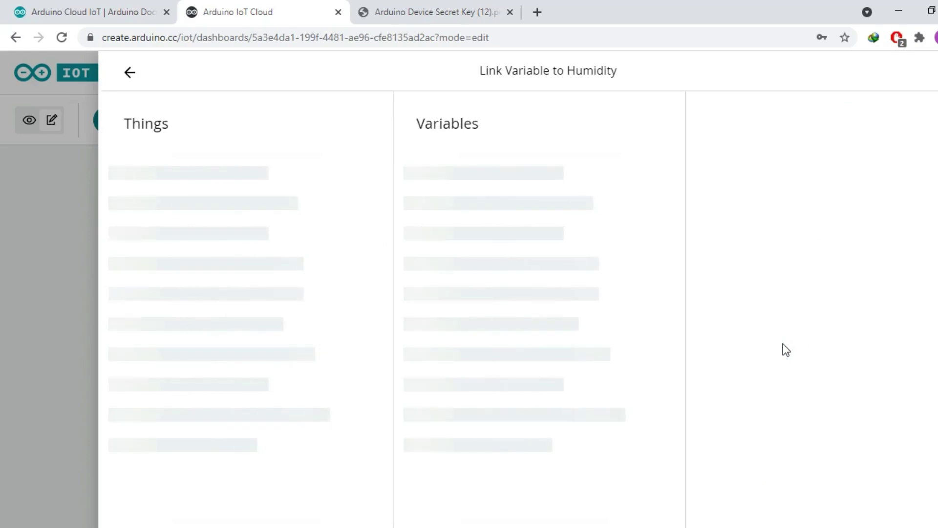
{"action": "left_click", "coordinate": [278, 200]}
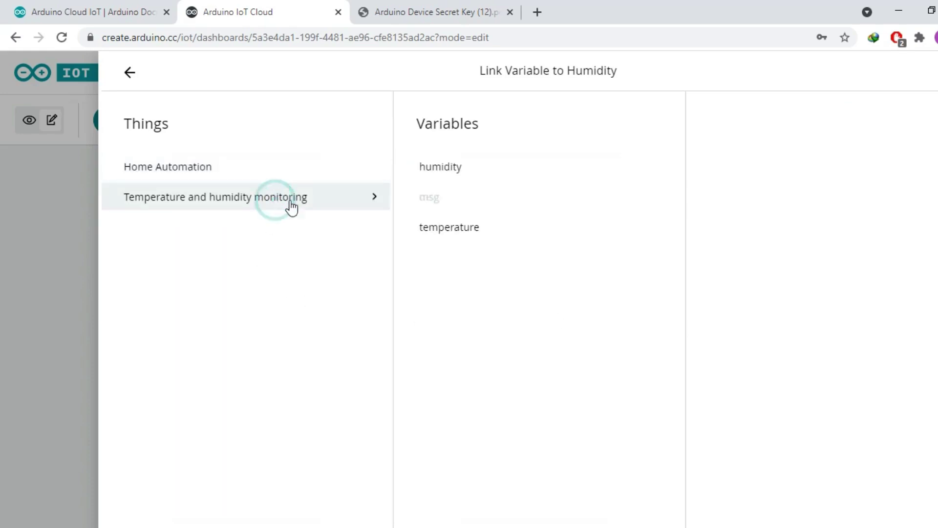
{"action": "left_click", "coordinate": [437, 169]}
{"action": "left_click", "coordinate": [775, 349]}
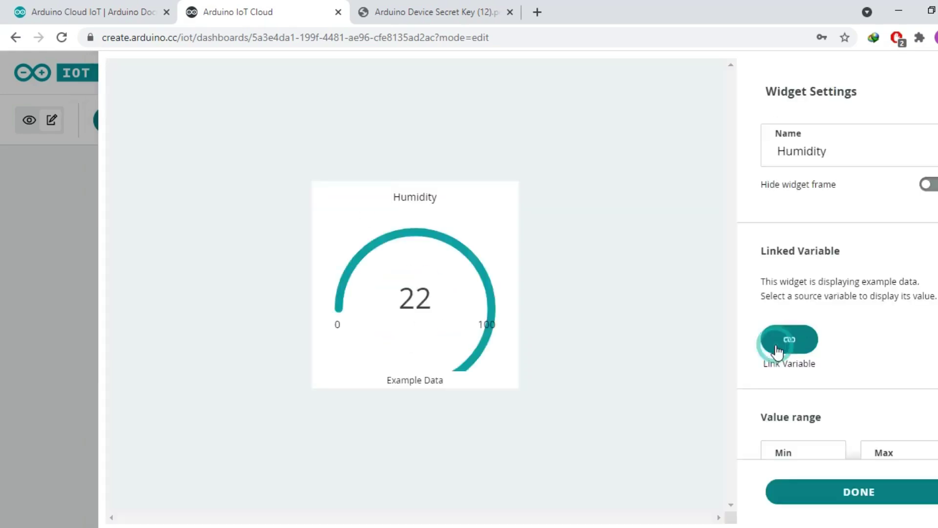
{"action": "left_click", "coordinate": [806, 493]}
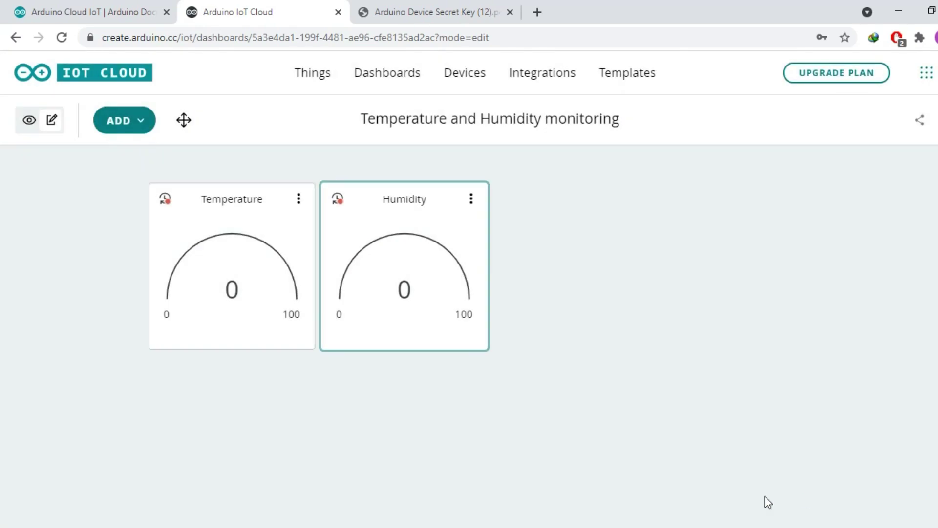
- Add a Messenger widget to the dashboard and name it msg
{"action": "left_click", "coordinate": [149, 133]}
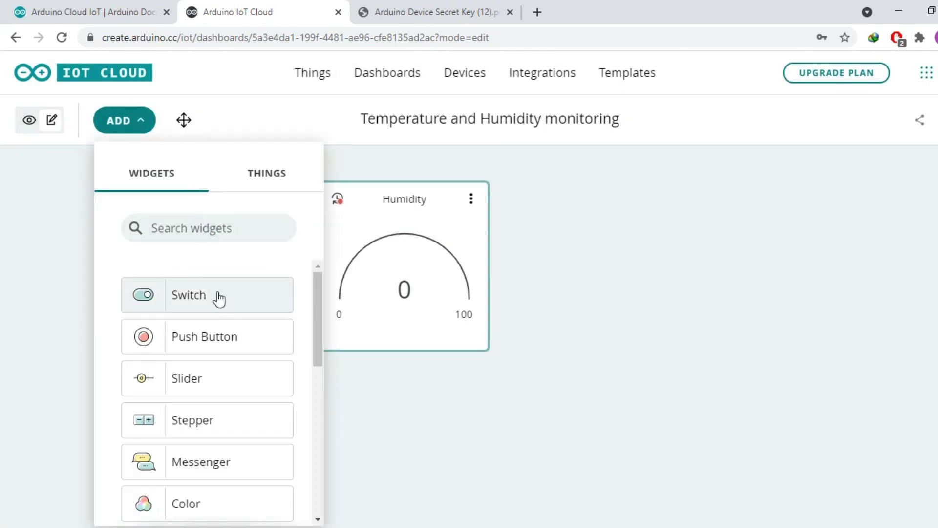
{"action": "scroll", "coordinate": [212, 369], "scroll_direction": "down", "scroll_amount": 2}
{"action": "left_click", "coordinate": [182, 391]}
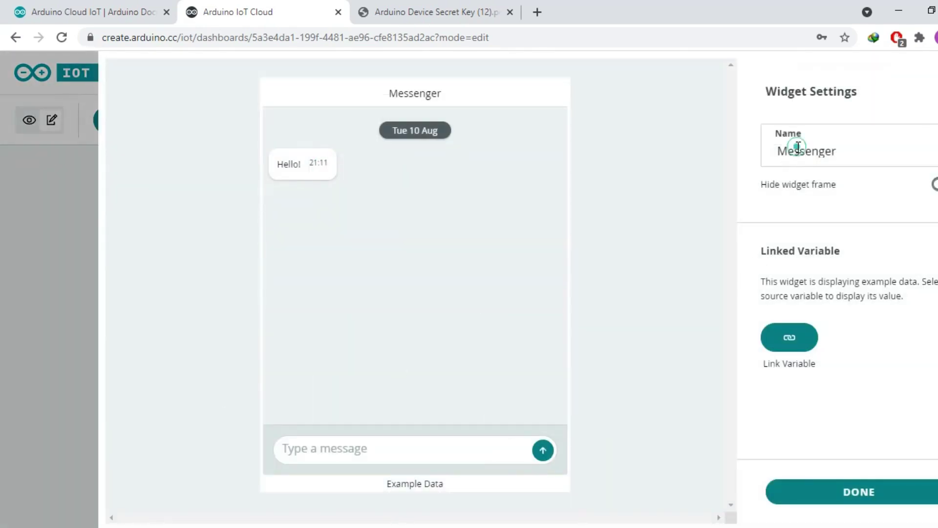
{"action": "double_click", "coordinate": [797, 147]}
{"action": "type", "text": "msg"}
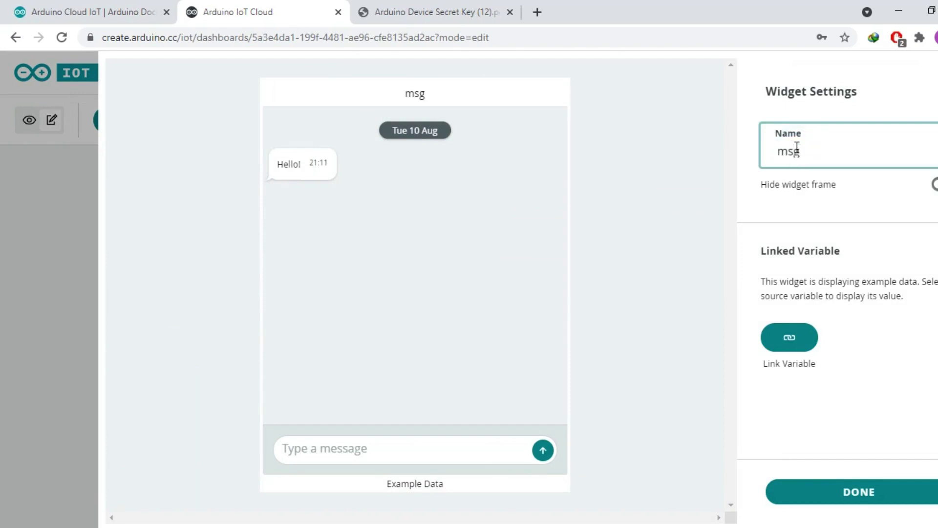
- Link the msg Messenger widget to the msg variable of the Temperature and humidity monitoring Thing and finish the widget
{"action": "left_click", "coordinate": [778, 345]}
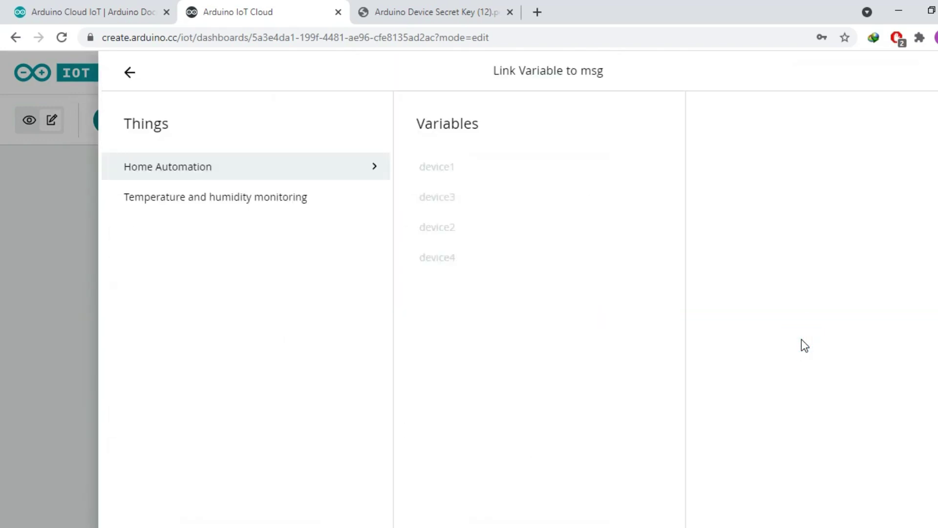
{"action": "left_click", "coordinate": [336, 205]}
{"action": "left_click", "coordinate": [440, 199]}
{"action": "left_click", "coordinate": [811, 341]}
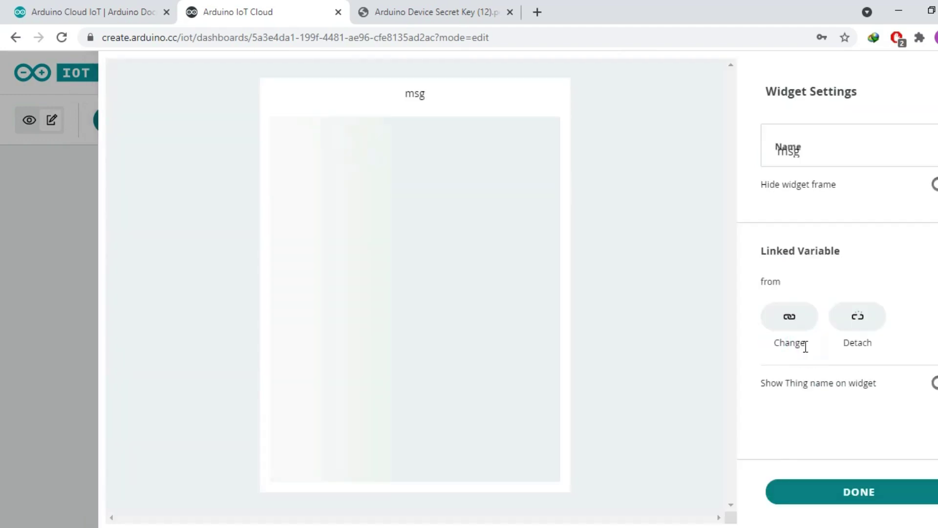
{"action": "left_click", "coordinate": [808, 492]}
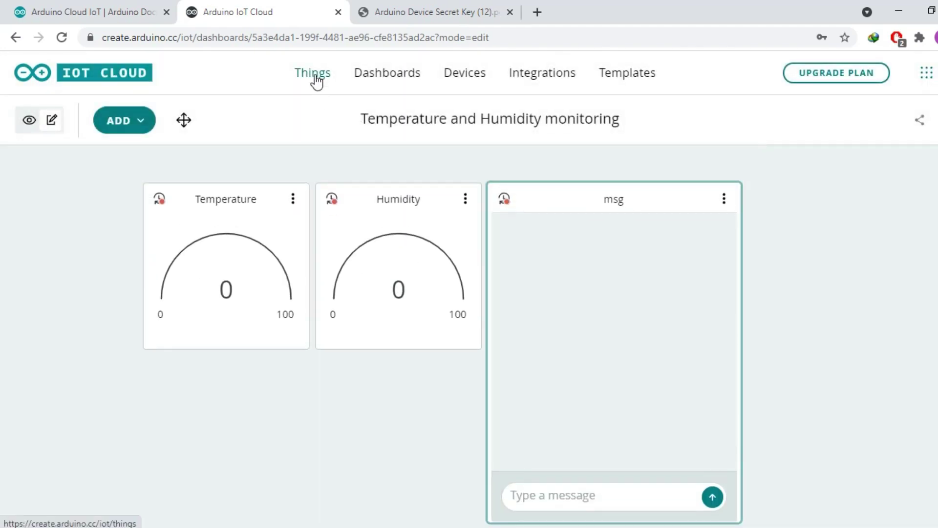
{"action": "scroll", "coordinate": [666, 250], "scroll_direction": "down", "scroll_amount": 1}
{"action": "scroll", "coordinate": [664, 248], "scroll_direction": "up", "scroll_amount": 1}
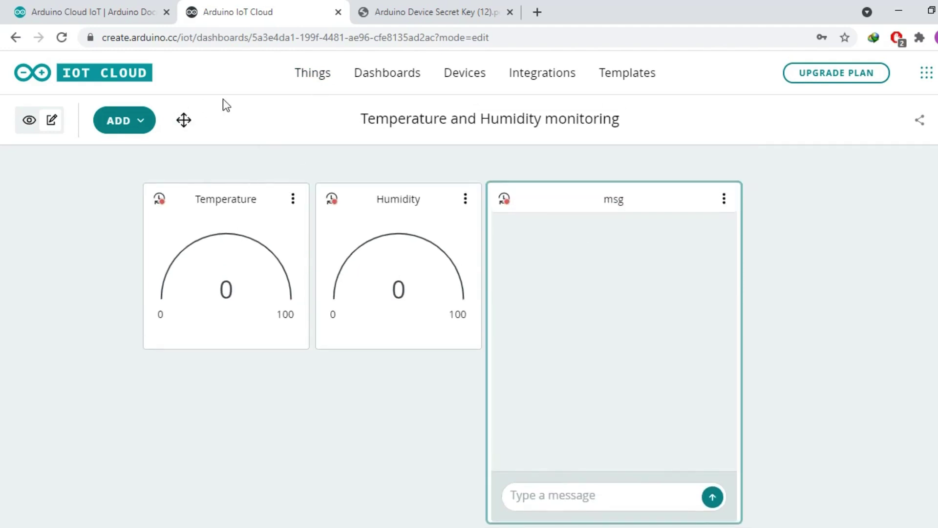
- Add a Chart widget to the dashboard and name it temp
{"action": "left_click", "coordinate": [125, 120]}
{"action": "scroll", "coordinate": [181, 344], "scroll_direction": "down", "scroll_amount": 5}
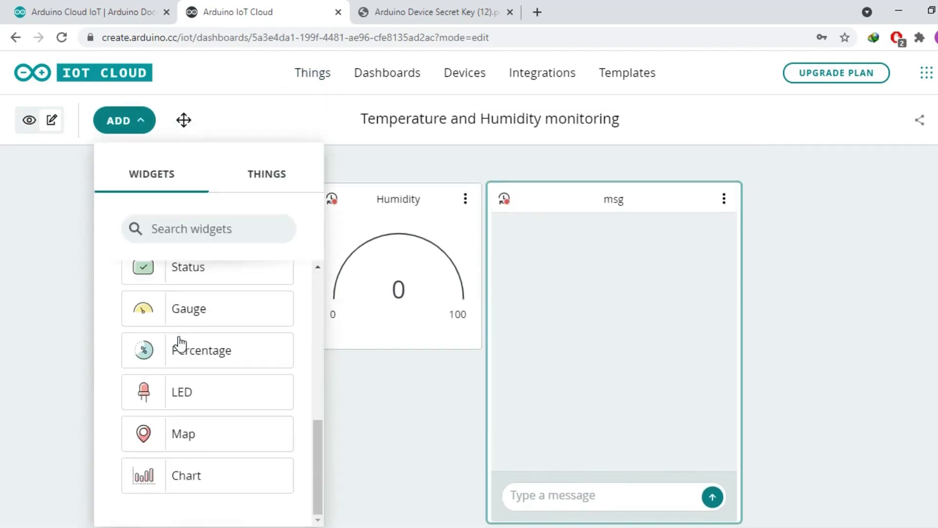
{"action": "left_click", "coordinate": [220, 477]}
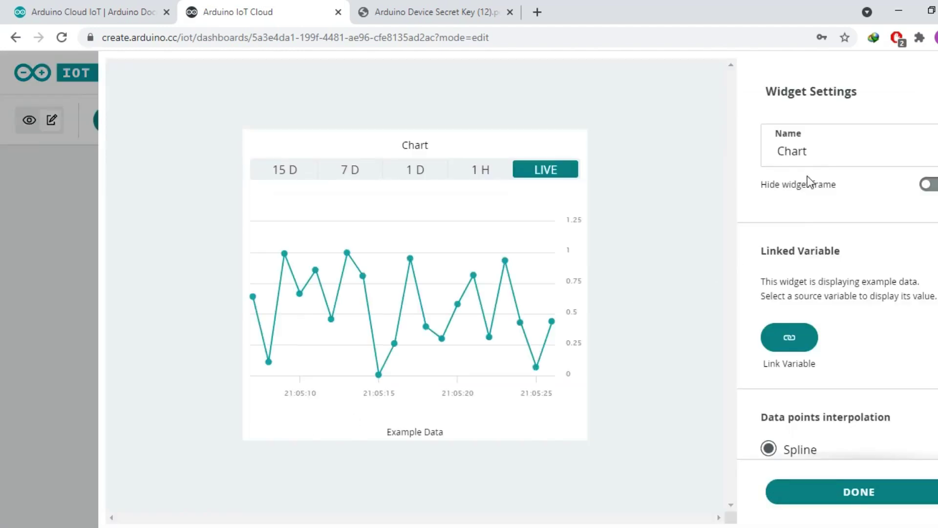
{"action": "left_click", "coordinate": [807, 152]}
{"action": "double_click", "coordinate": [807, 153]}
{"action": "type", "text": "temp"}
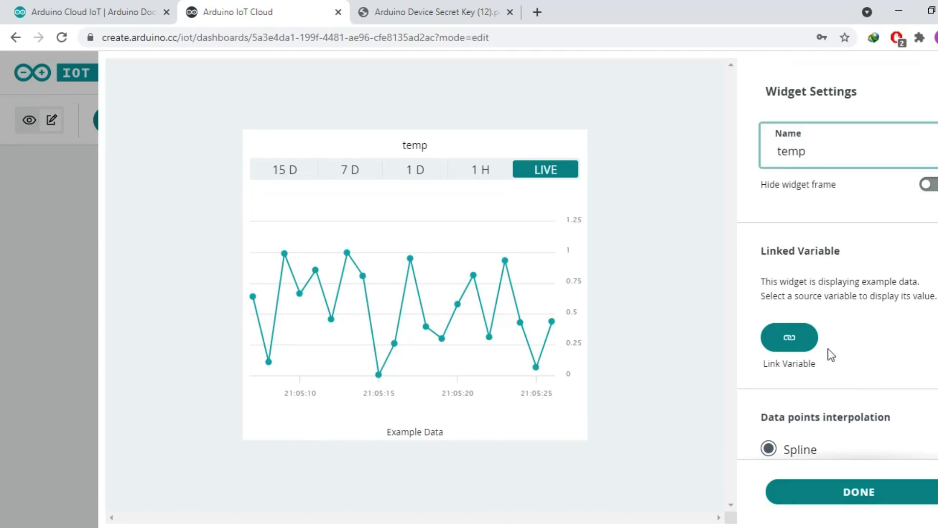
- Link the temp chart to the temperature variable of the Temperature and humidity monitoring Thing
{"action": "left_click", "coordinate": [790, 338]}
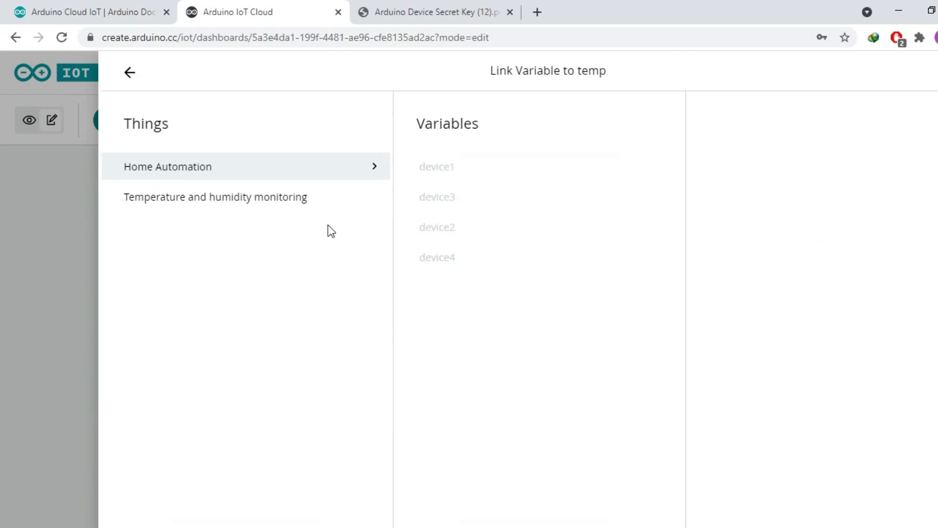
{"action": "left_click", "coordinate": [259, 198]}
{"action": "left_click", "coordinate": [440, 228]}
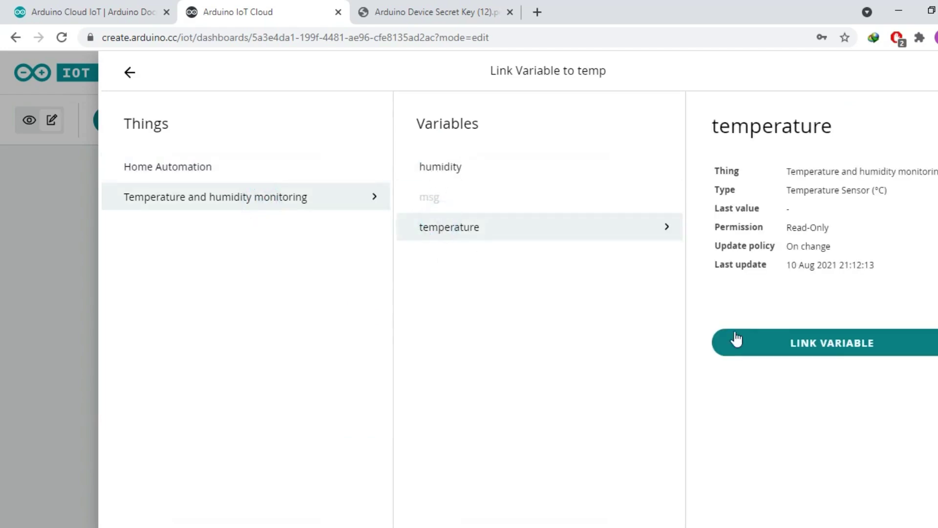
{"action": "left_click", "coordinate": [737, 339]}
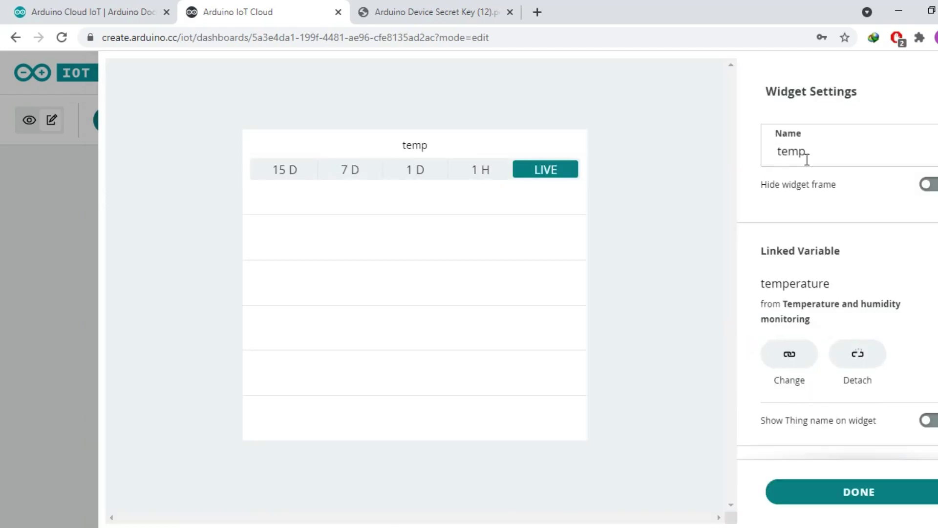
- Rename the temp chart widget as temperature and finish the widget
{"action": "left_click", "coordinate": [807, 155]}
{"action": "type", "text": "eratu"}
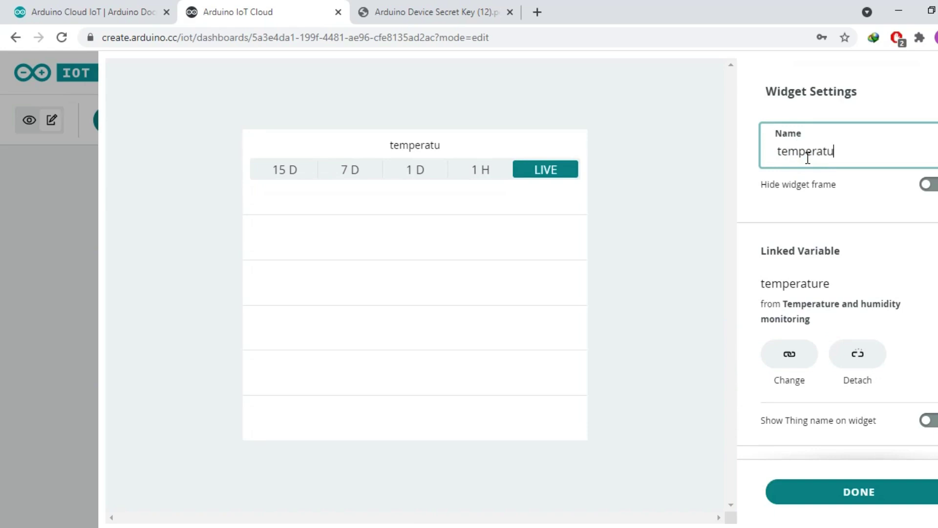
{"action": "type", "text": "re"}
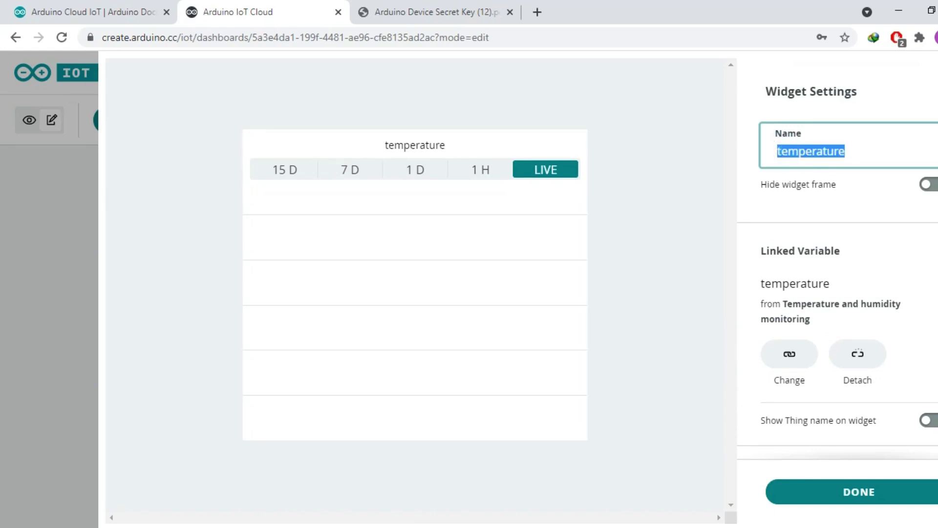
{"action": "left_click", "coordinate": [833, 499]}
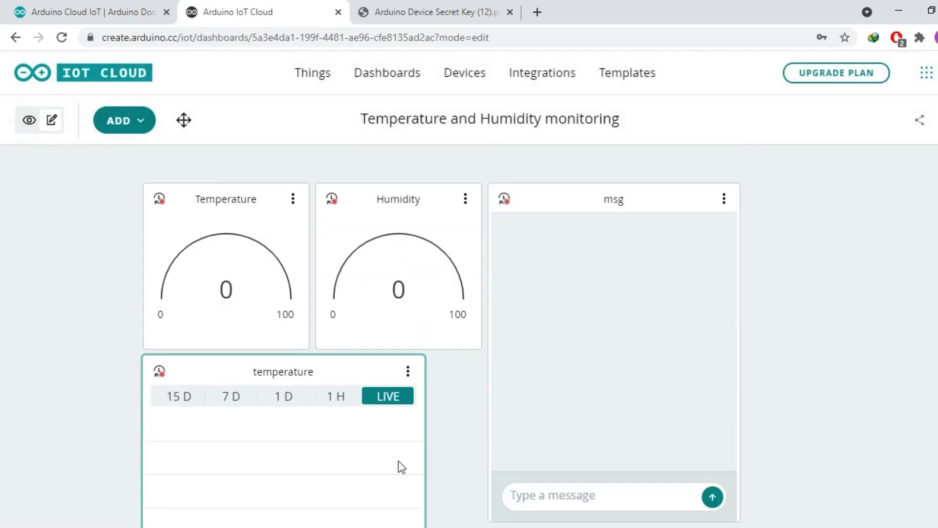
- Add a second Chart widget to the dashboard and name it Humidity
{"action": "left_click", "coordinate": [148, 129]}
{"action": "scroll", "coordinate": [200, 484], "scroll_direction": "down", "scroll_amount": 4}
{"action": "scroll", "coordinate": [199, 479], "scroll_direction": "down", "scroll_amount": 4}
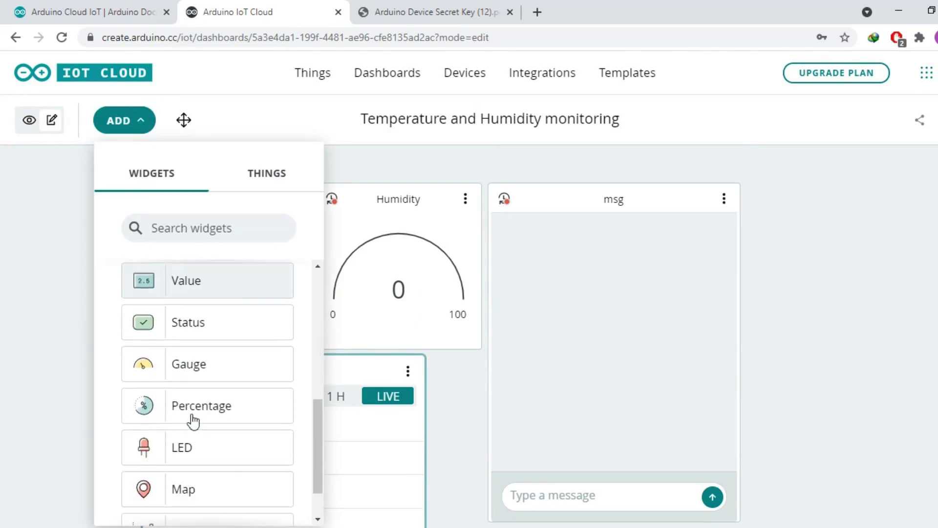
{"action": "left_click", "coordinate": [179, 473]}
{"action": "double_click", "coordinate": [802, 152]}
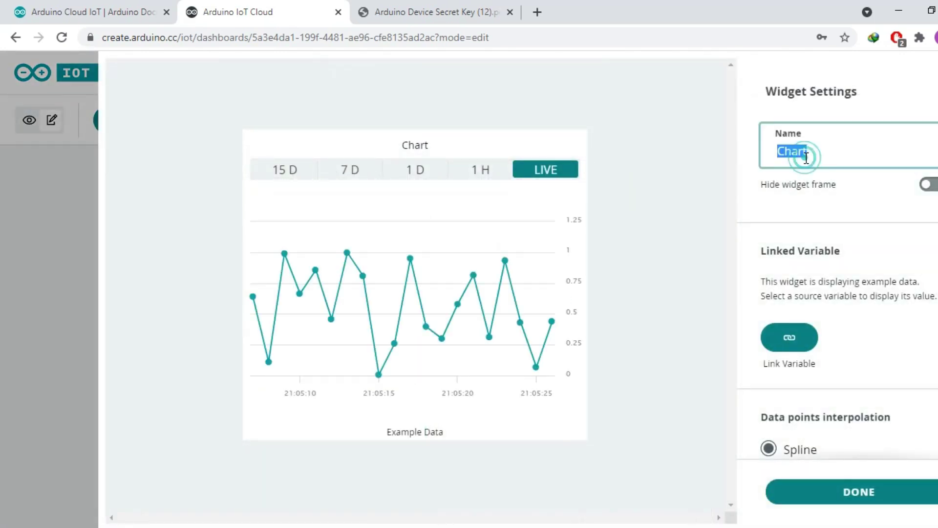
{"action": "type", "text": "Humidity"}
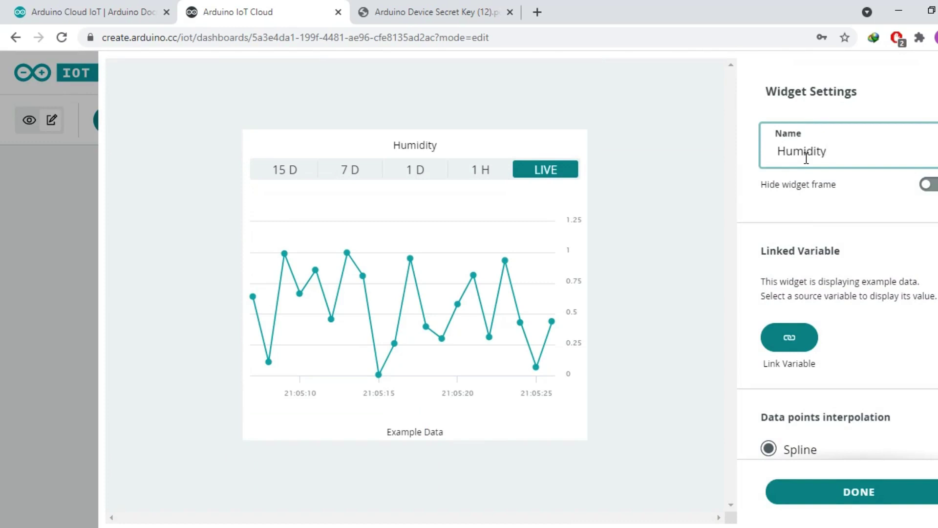
- Link the Humidity chart to the humidity variable of the Temperature and humidity monitoring Thing and finish the widget
{"action": "left_click", "coordinate": [806, 344]}
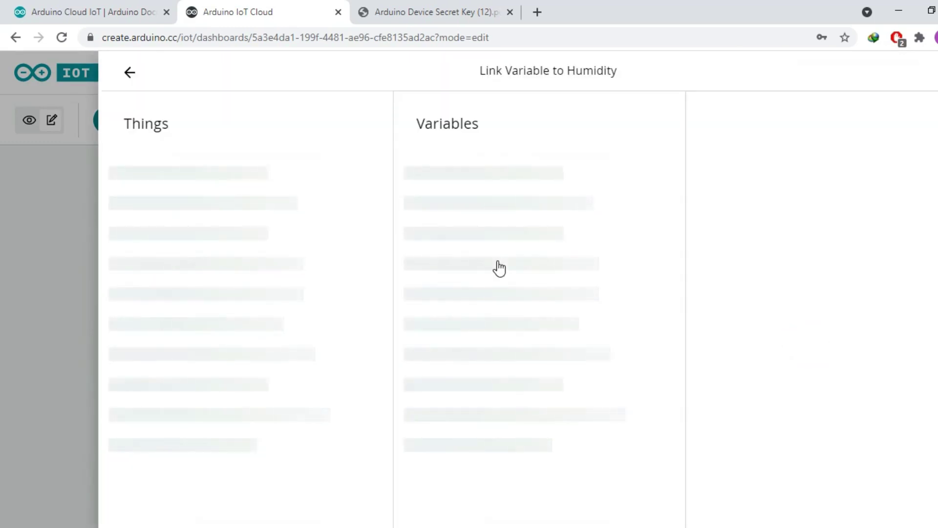
{"action": "left_click", "coordinate": [157, 200]}
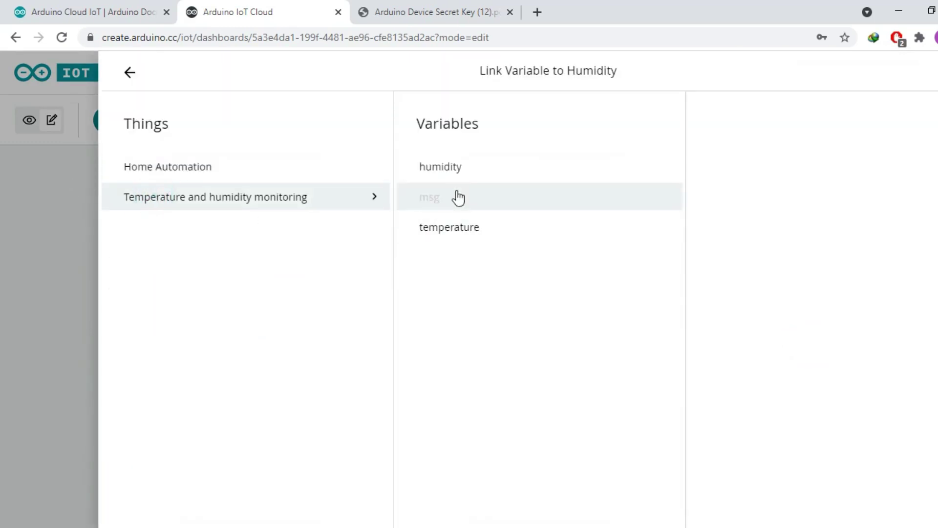
{"action": "left_click", "coordinate": [455, 169]}
{"action": "left_click", "coordinate": [744, 343]}
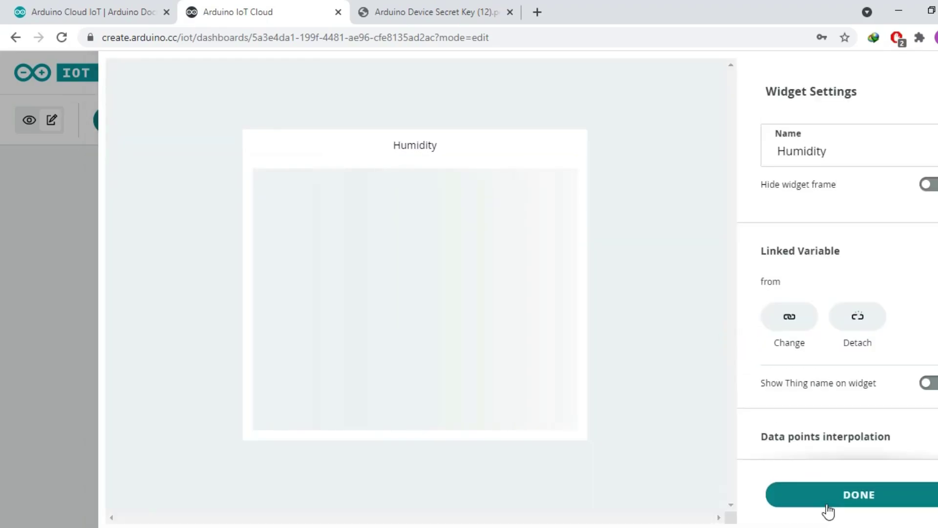
{"action": "left_click", "coordinate": [826, 496]}
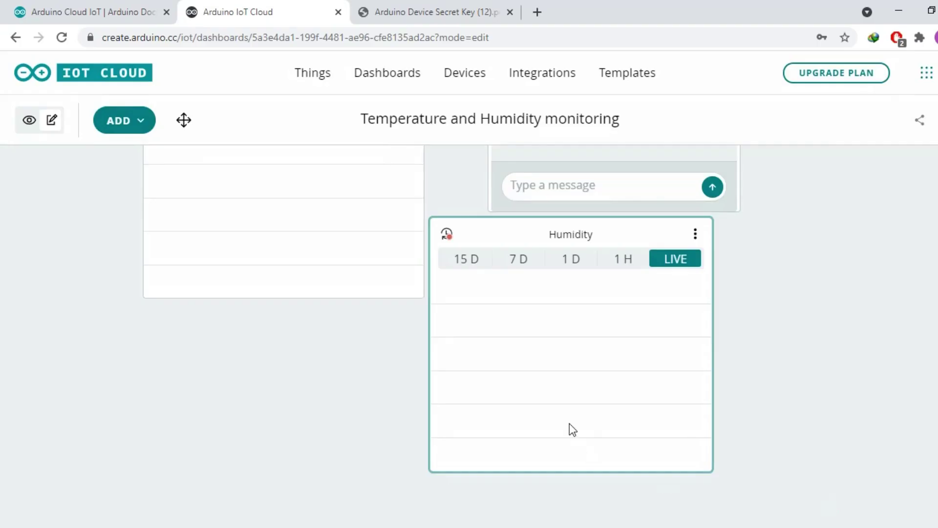
- Rearrange the dashboard widgets so the two charts sit side by side above, with the gauges stacked beneath one and msg beneath the other
{"action": "scroll", "coordinate": [570, 429], "scroll_direction": "up", "scroll_amount": 5}
{"action": "scroll", "coordinate": [571, 427], "scroll_direction": "up", "scroll_amount": 2}
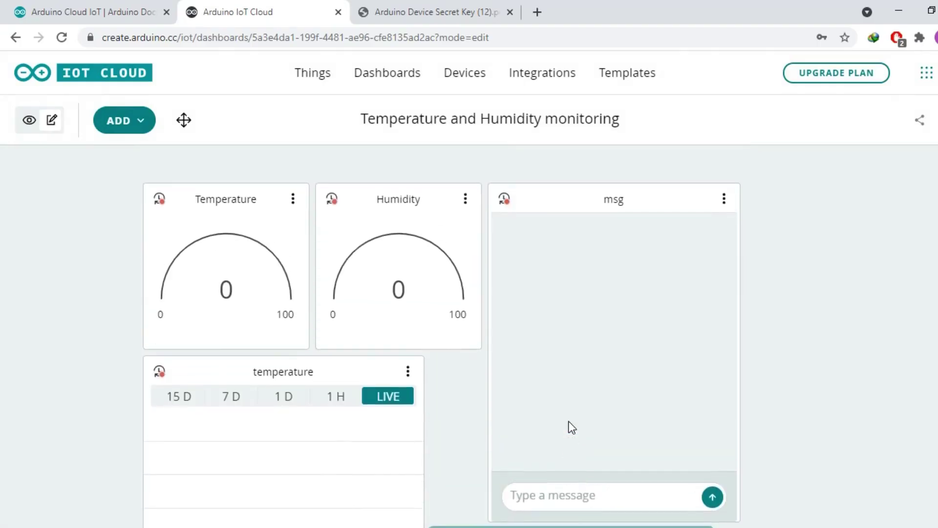
{"action": "left_click", "coordinate": [631, 504]}
{"action": "scroll", "coordinate": [694, 495], "scroll_direction": "down", "scroll_amount": 5}
{"action": "left_click", "coordinate": [509, 290]}
{"action": "scroll", "coordinate": [676, 309], "scroll_direction": "up", "scroll_amount": 2}
{"action": "left_click", "coordinate": [184, 120]}
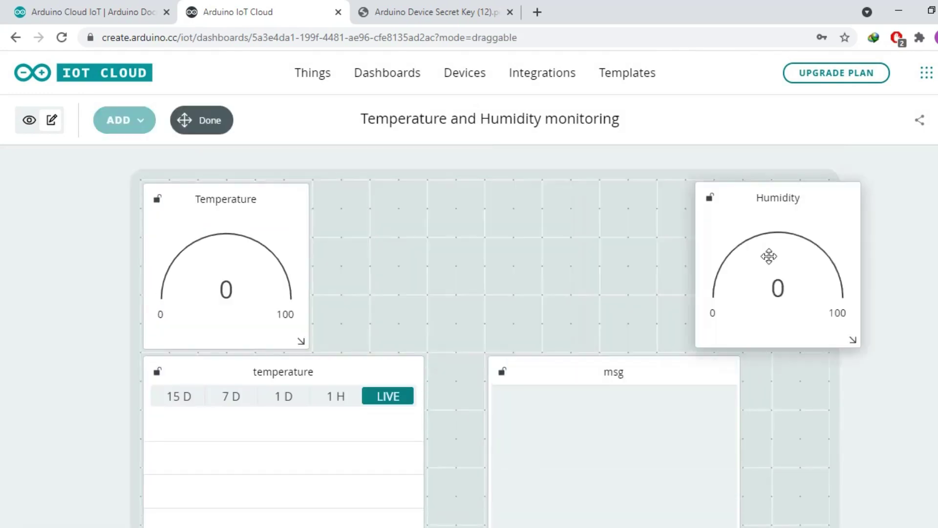
{"action": "left_click_drag", "start_coordinate": [769, 253], "coordinate": [195, 274]}
{"action": "left_click_drag", "start_coordinate": [166, 486], "coordinate": [500, 388]}
{"action": "left_click_drag", "start_coordinate": [506, 136], "coordinate": [564, 181]}
{"action": "scroll", "coordinate": [445, 248], "scroll_direction": "down", "scroll_amount": 5}
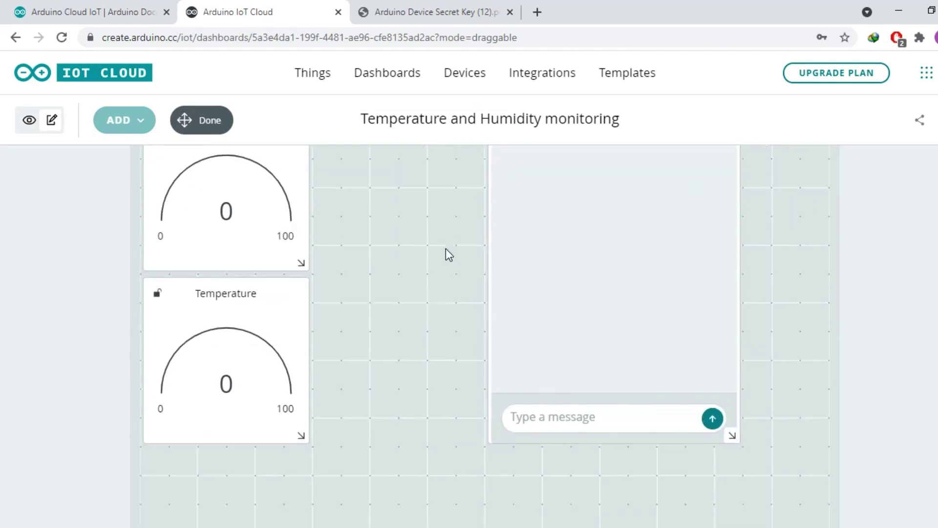
{"action": "scroll", "coordinate": [446, 249], "scroll_direction": "up", "scroll_amount": 10}
{"action": "scroll", "coordinate": [446, 249], "scroll_direction": "down", "scroll_amount": 10}
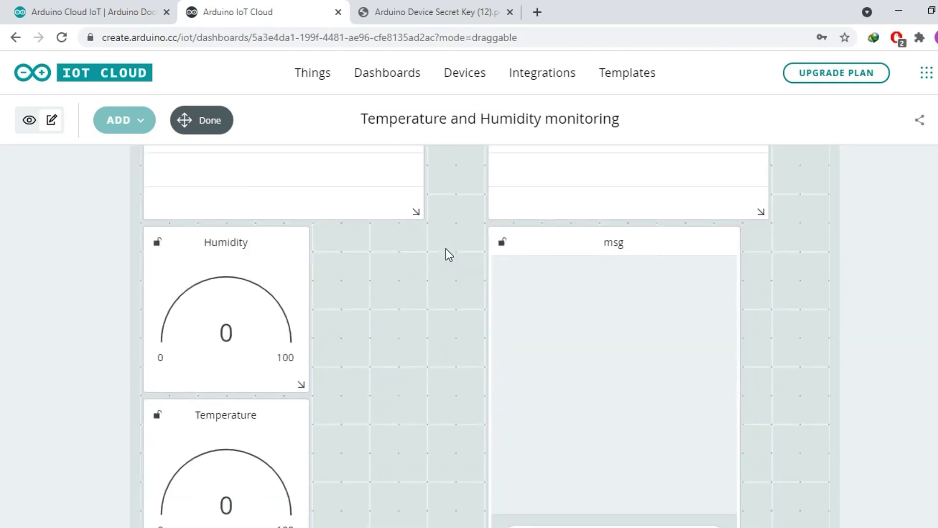
- Open the Temperature and humidity monitoring Thing, review its variables, and open its sketch in the full editor
{"action": "left_click", "coordinate": [324, 74]}
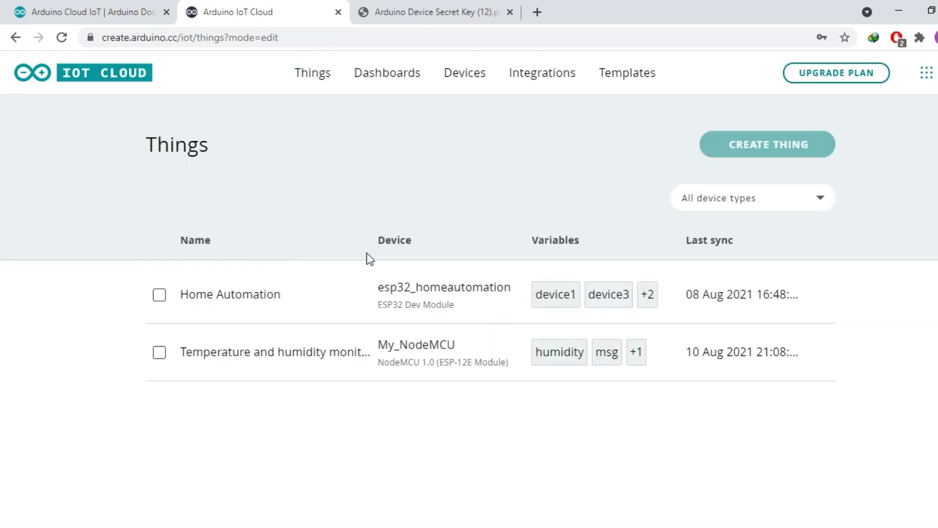
{"action": "left_click", "coordinate": [232, 360]}
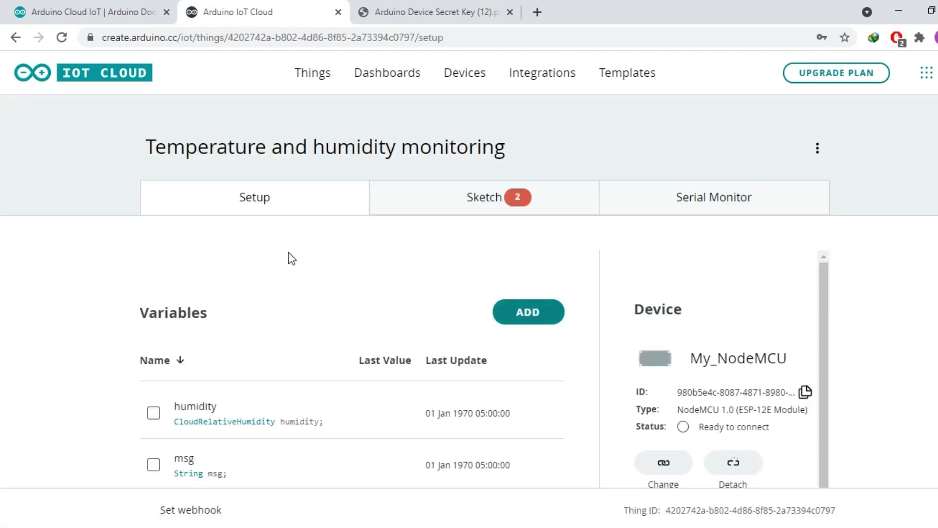
{"action": "scroll", "coordinate": [435, 394], "scroll_direction": "down", "scroll_amount": 3}
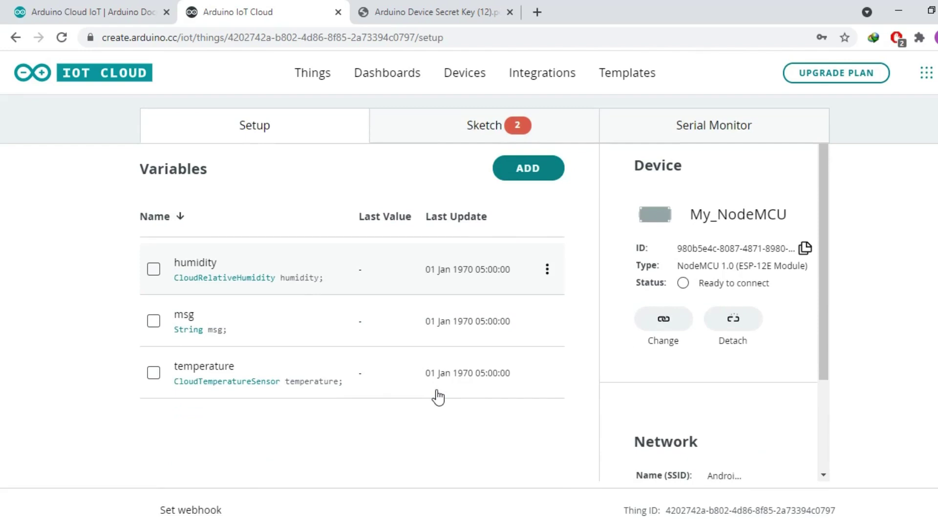
{"action": "scroll", "coordinate": [437, 397], "scroll_direction": "up", "scroll_amount": 3}
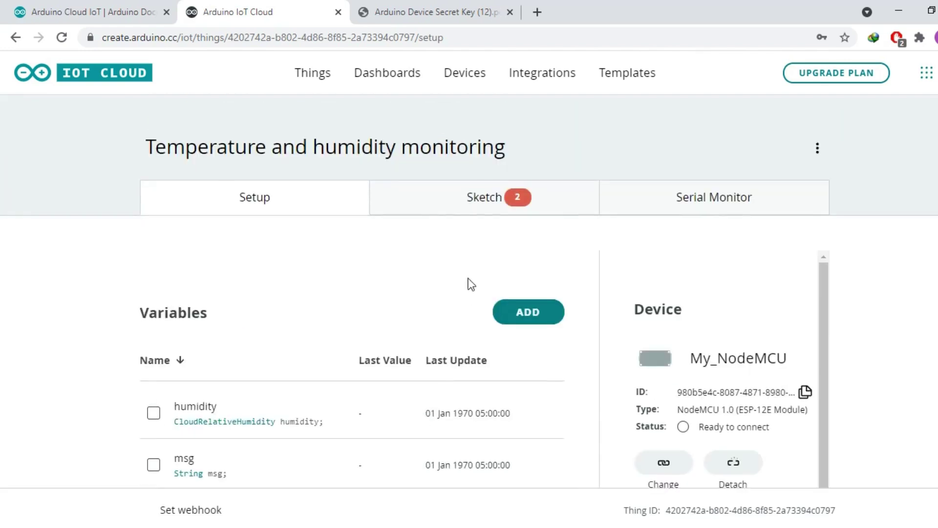
{"action": "left_click", "coordinate": [483, 198]}
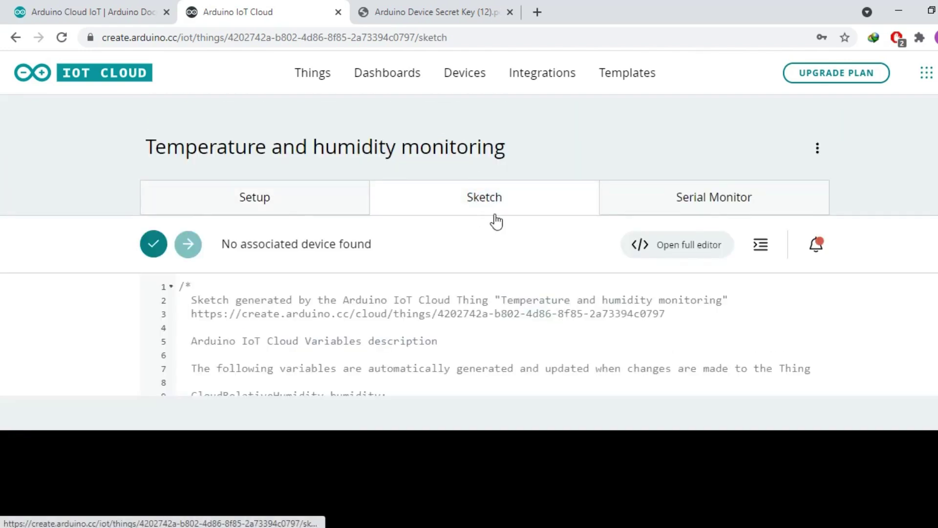
{"action": "left_click", "coordinate": [650, 246]}
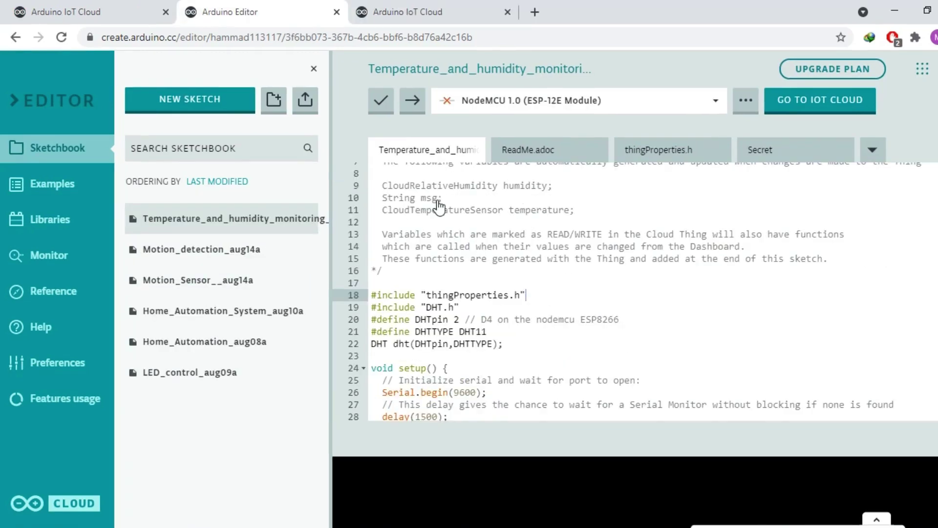
- Examine the thingProperties.h and DHT.h include lines and the DHTpin definition in the sketch
{"action": "scroll", "coordinate": [439, 208], "scroll_direction": "down", "scroll_amount": 2}
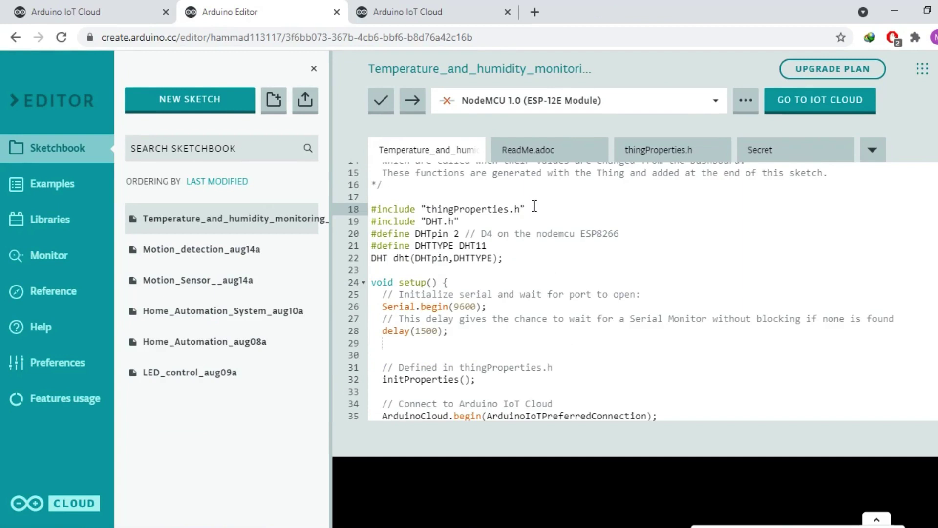
{"action": "left_click_drag", "start_coordinate": [533, 206], "coordinate": [371, 209]}
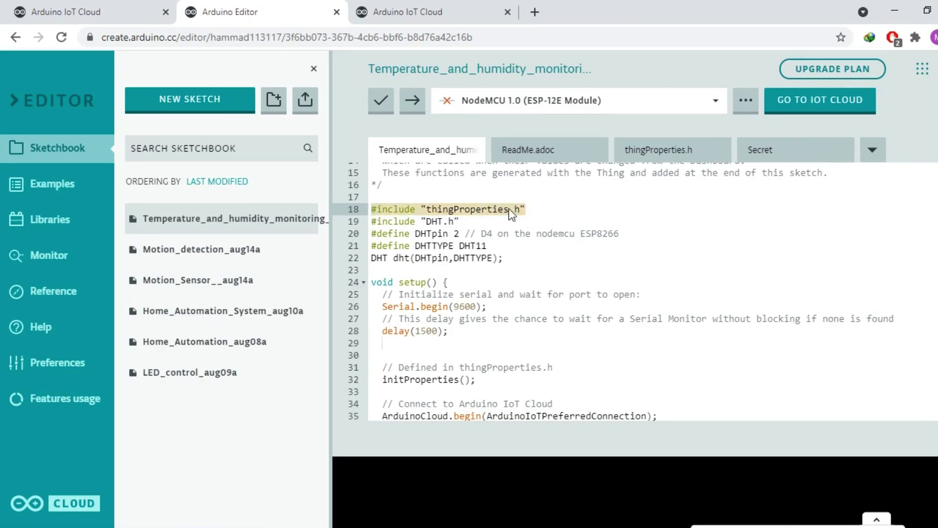
{"action": "left_click", "coordinate": [527, 209]}
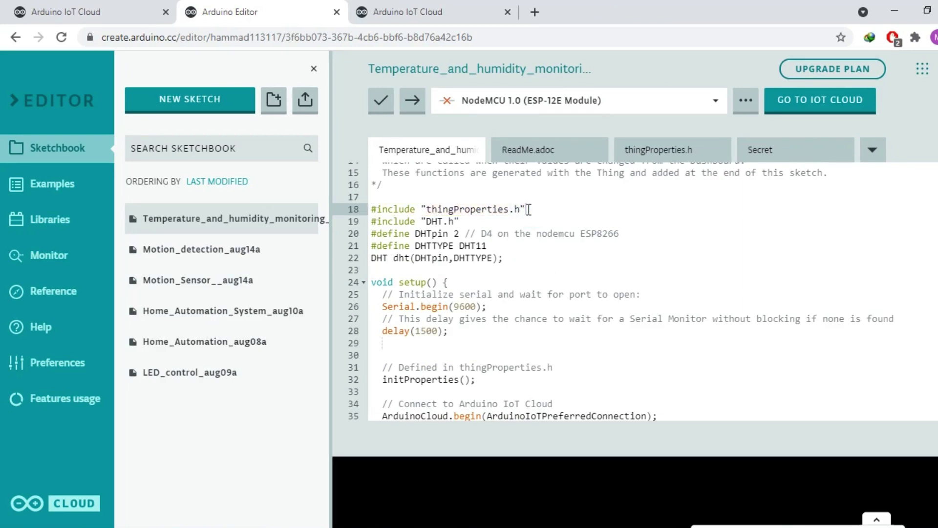
{"action": "left_click_drag", "start_coordinate": [470, 220], "coordinate": [373, 224]}
{"action": "left_click", "coordinate": [464, 222]}
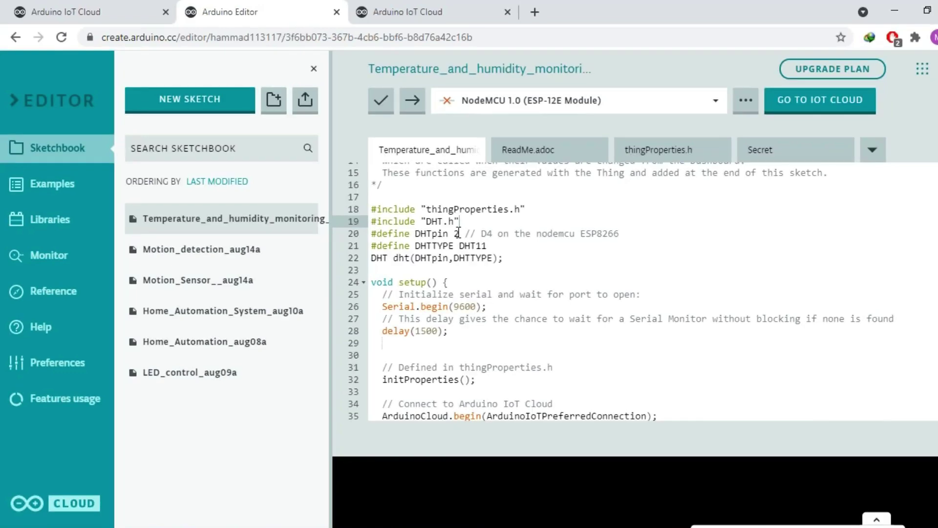
{"action": "left_click", "coordinate": [458, 233]}
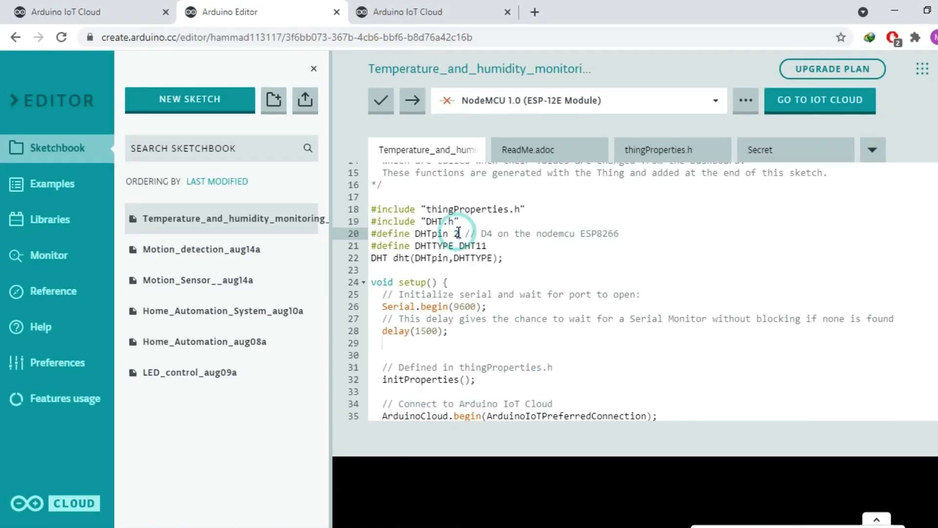
- Examine the DHTTYPE definition and the serial initialization and cloud connection code in the sketch's setup function
{"action": "left_click", "coordinate": [489, 235]}
{"action": "left_click", "coordinate": [494, 246]}
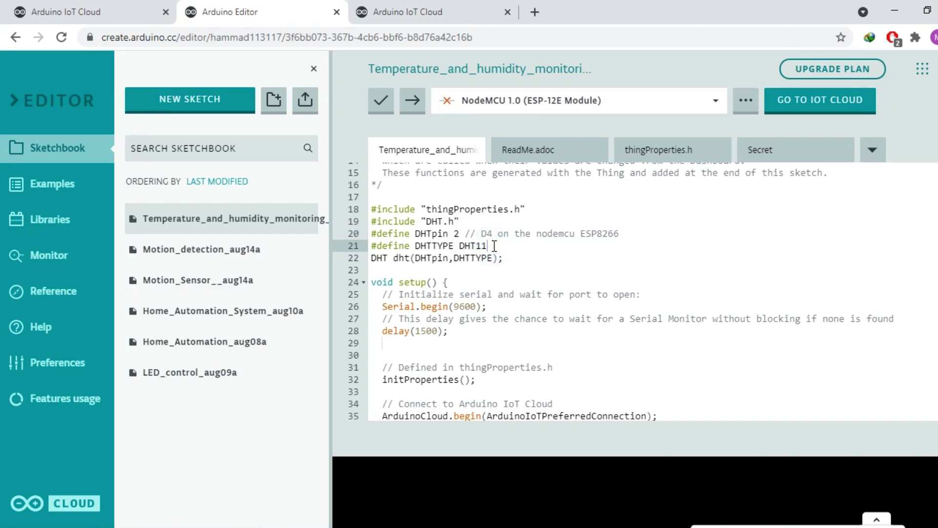
{"action": "scroll", "coordinate": [494, 245], "scroll_direction": "down", "scroll_amount": 1}
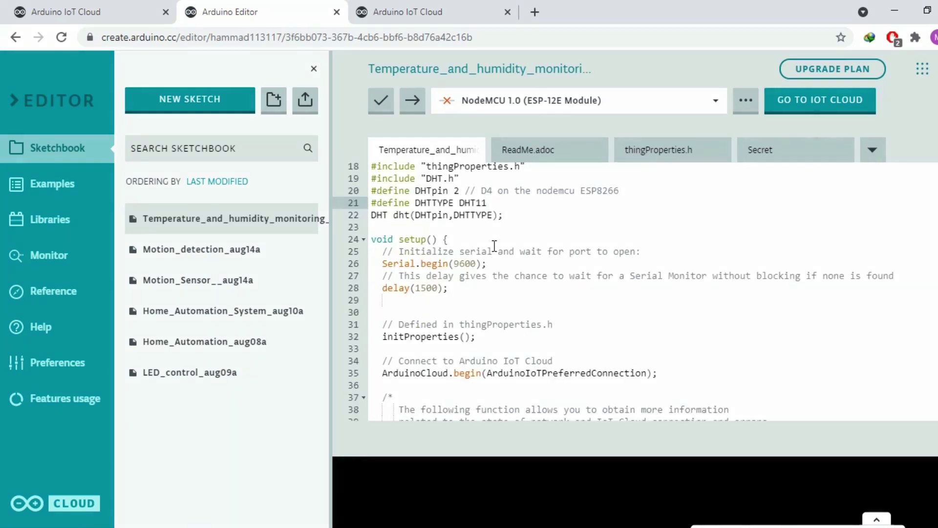
{"action": "left_click", "coordinate": [497, 263]}
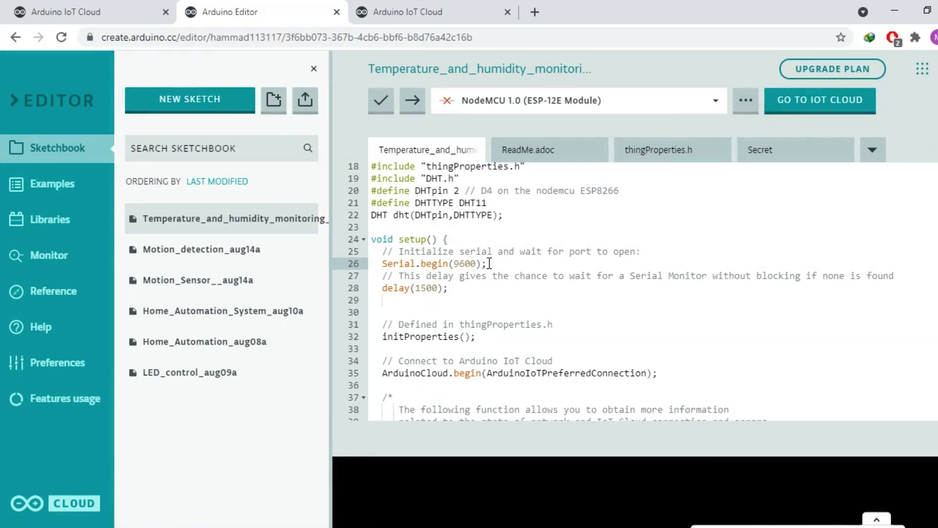
{"action": "scroll", "coordinate": [489, 263], "scroll_direction": "down", "scroll_amount": 1}
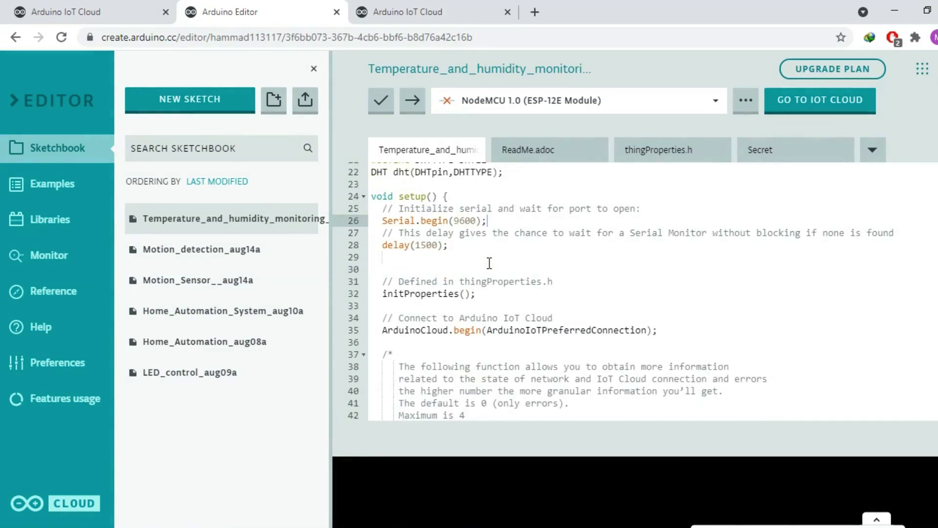
{"action": "scroll", "coordinate": [489, 263], "scroll_direction": "down", "scroll_amount": 1}
- Examine the ArduinoCloud.update() and dht_sensor_getdata() calls in the sketch's loop function
{"action": "scroll", "coordinate": [489, 263], "scroll_direction": "down", "scroll_amount": 4}
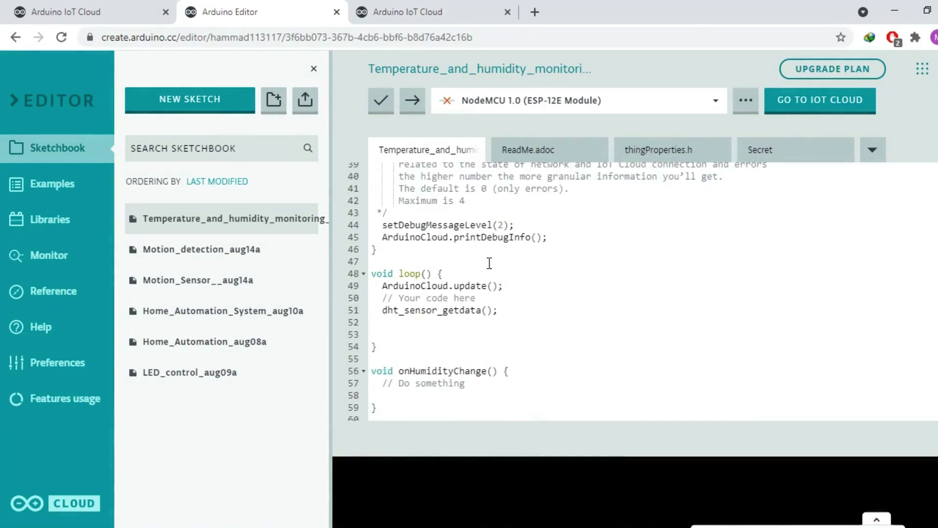
{"action": "scroll", "coordinate": [489, 263], "scroll_direction": "down", "scroll_amount": 1}
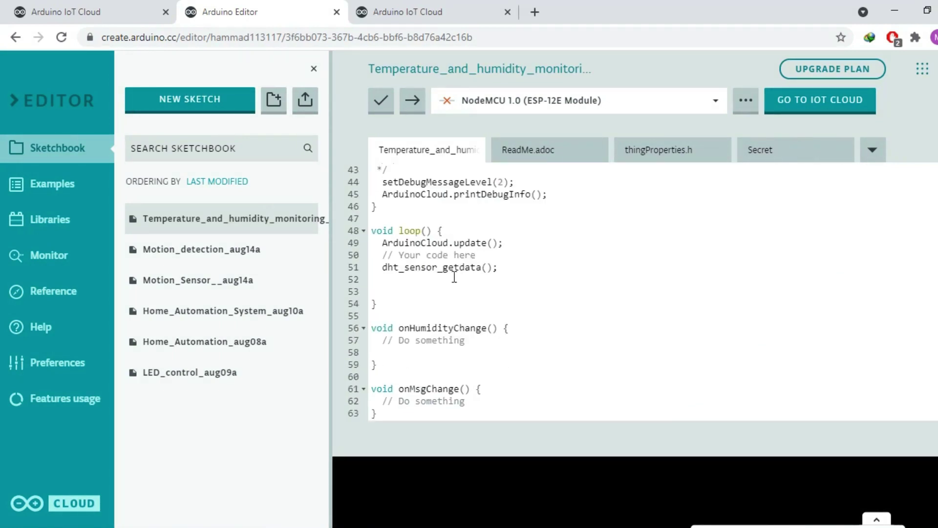
{"action": "left_click_drag", "start_coordinate": [503, 242], "coordinate": [382, 243]}
{"action": "left_click", "coordinate": [488, 245]}
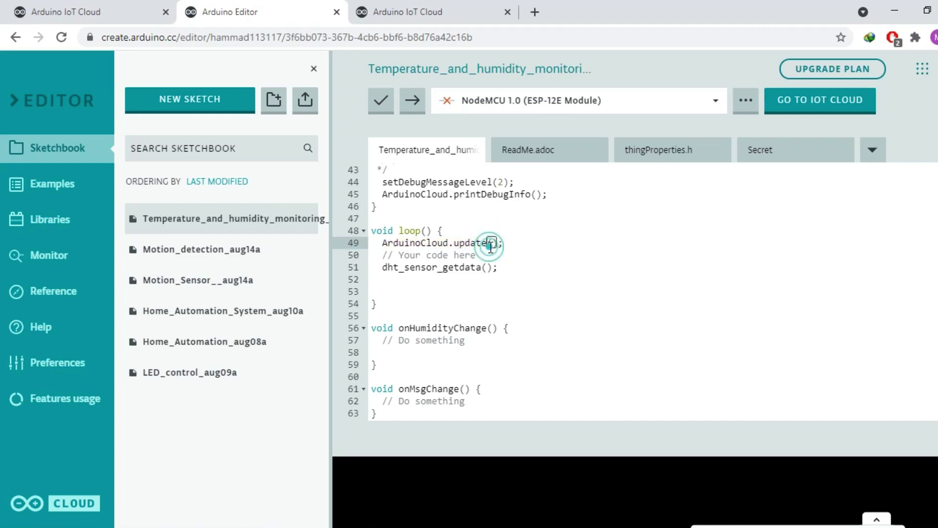
{"action": "left_click", "coordinate": [501, 268]}
{"action": "left_click_drag", "start_coordinate": [501, 268], "coordinate": [379, 267]}
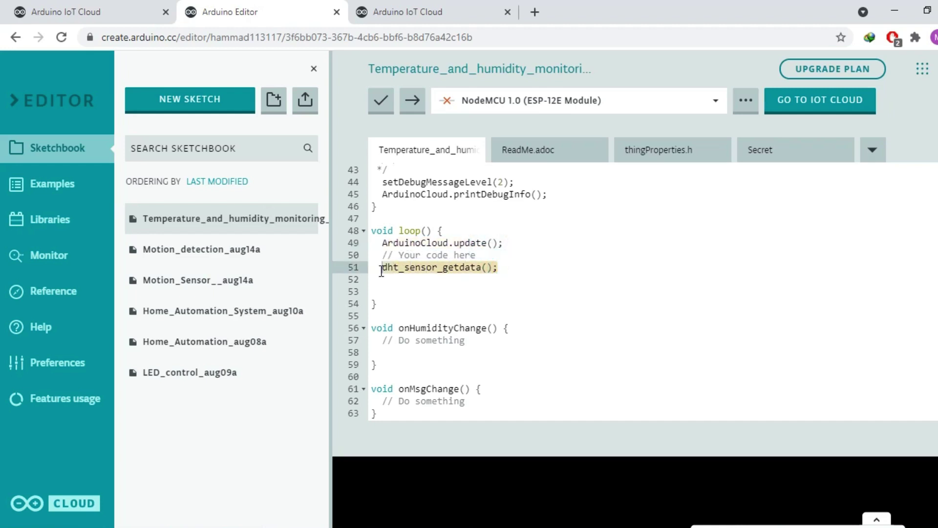
{"action": "left_click", "coordinate": [461, 267]}
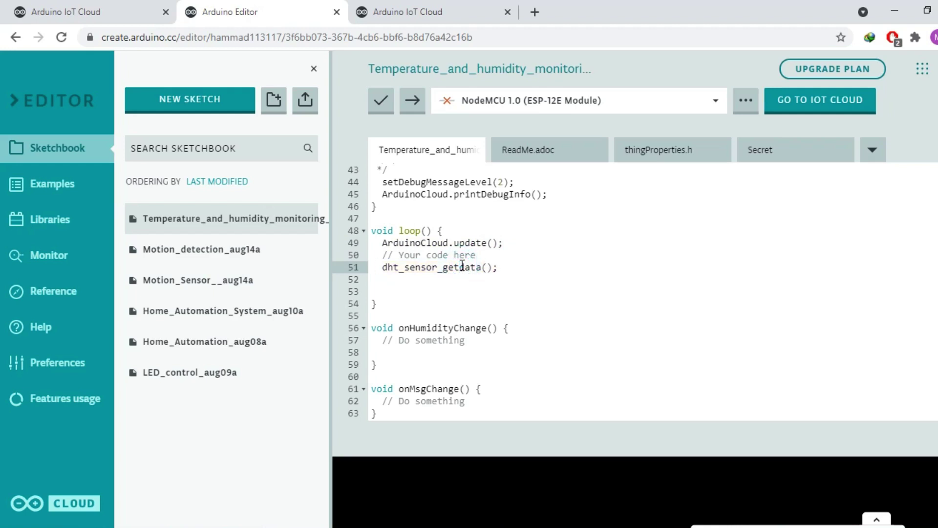